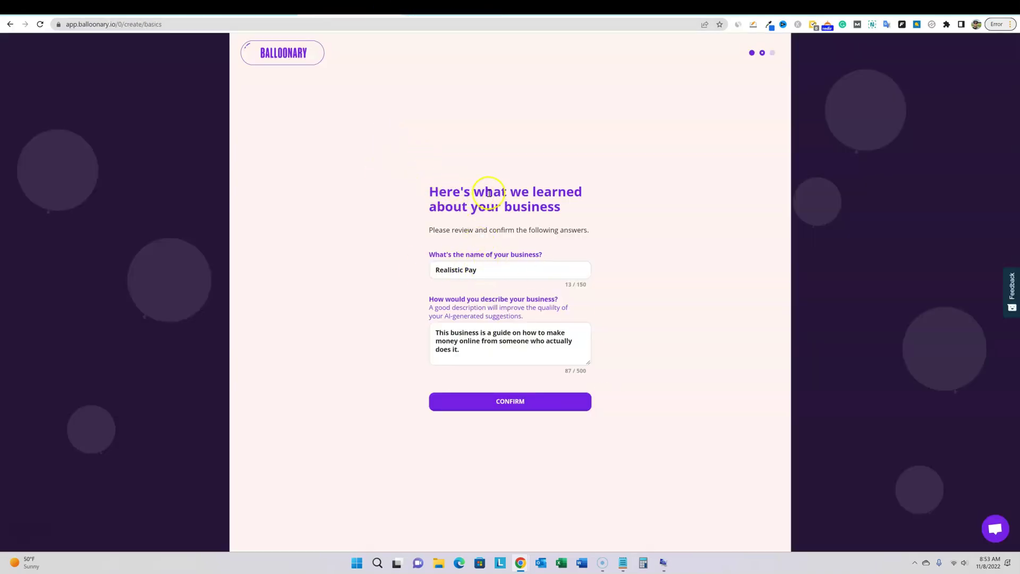
Confirm the business name and description on the review page.
{"action": "left_click", "coordinate": [521, 405]}
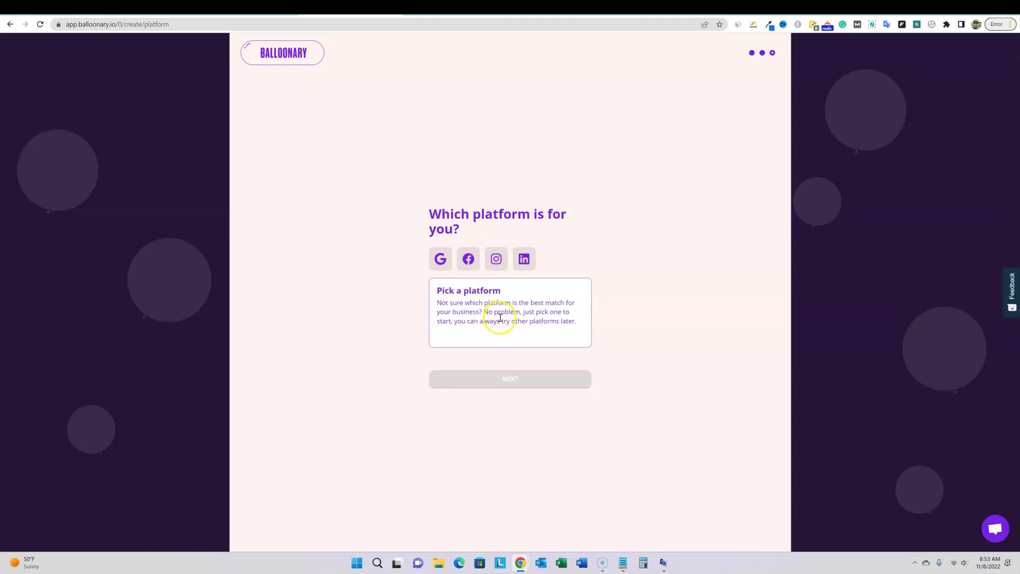
Choose Facebook as the ad platform and continue to the generated Facebook ad editor.
{"action": "left_click", "coordinate": [468, 258]}
{"action": "left_click", "coordinate": [500, 372]}
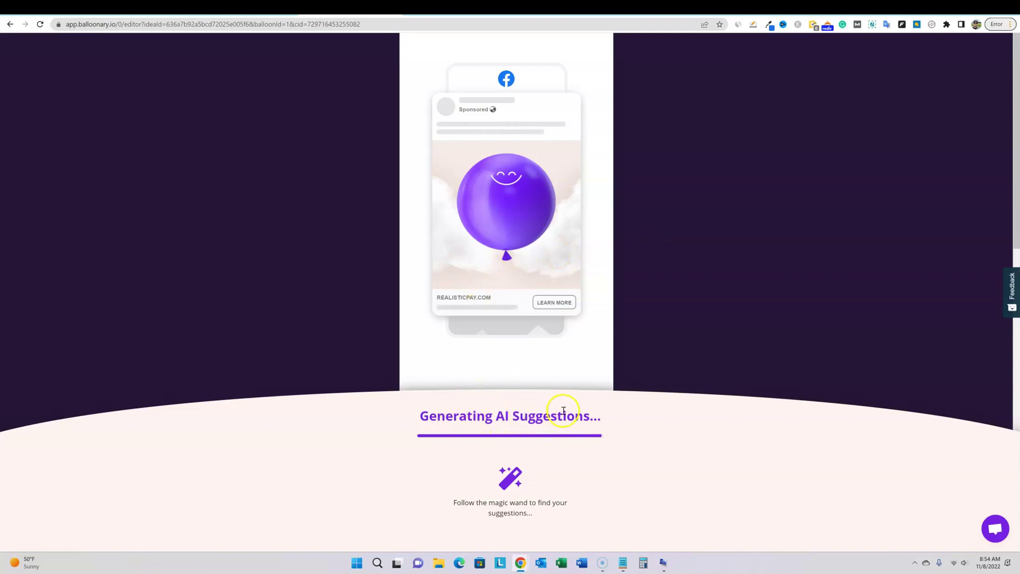
{"action": "left_click", "coordinate": [664, 369]}
{"action": "mouse_move", "coordinate": [660, 346]}
{"action": "left_mouse_down"}
{"action": "mouse_move", "coordinate": [658, 327]}
{"action": "mouse_move", "coordinate": [685, 332]}
{"action": "mouse_move", "coordinate": [649, 60]}
{"action": "left_mouse_up"}
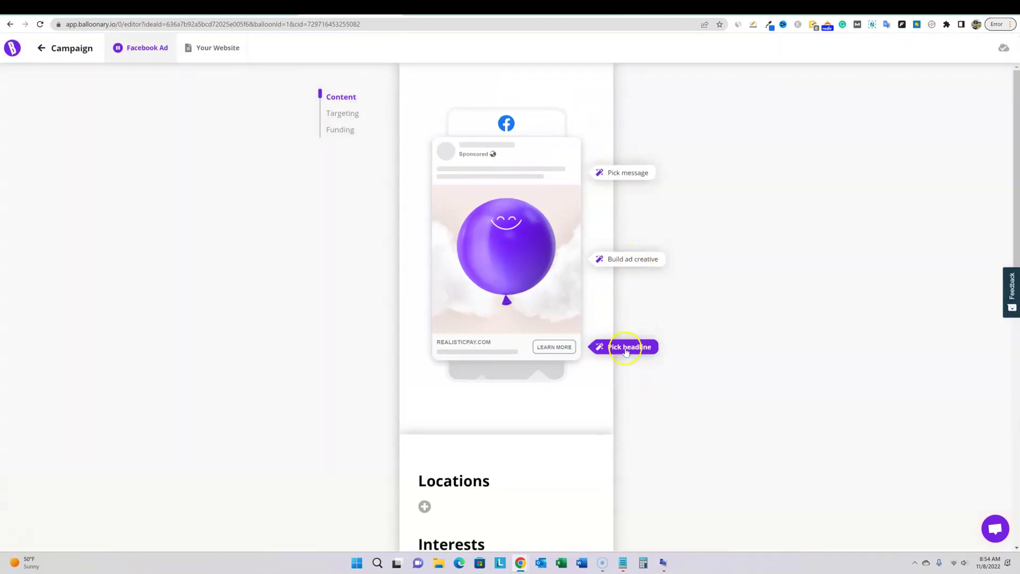
Set the ad message to 'Tips from a successful online entrepreneur' by trimming 'Make money online: ' from the AI suggestion.
{"action": "left_click", "coordinate": [624, 176]}
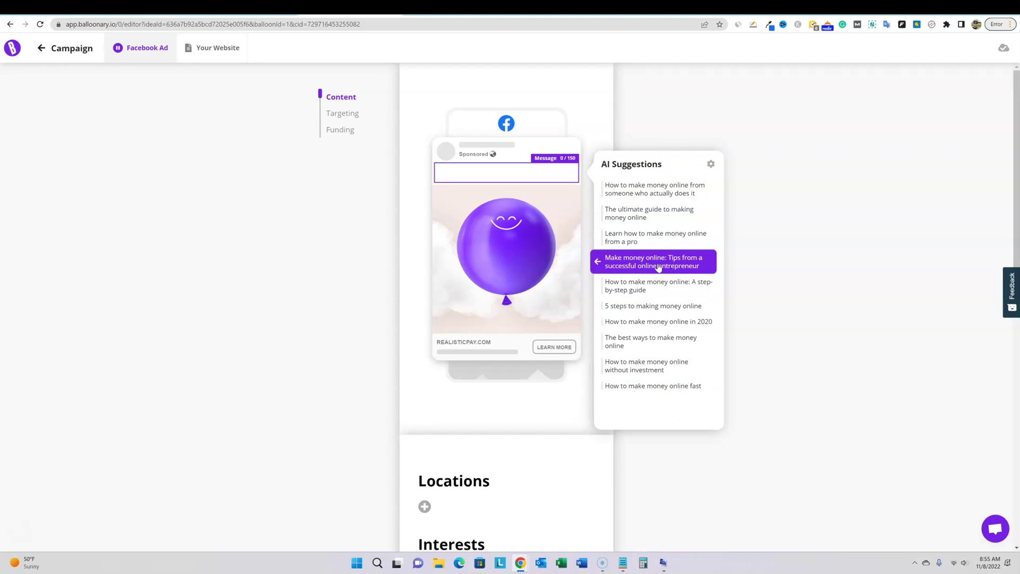
{"action": "left_click", "coordinate": [675, 320]}
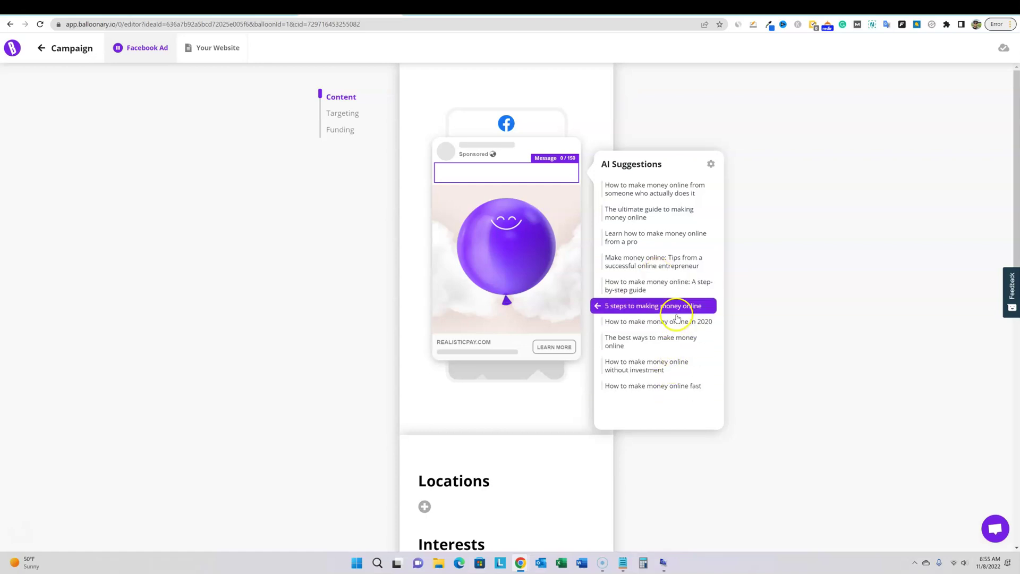
{"action": "left_click", "coordinate": [675, 263]}
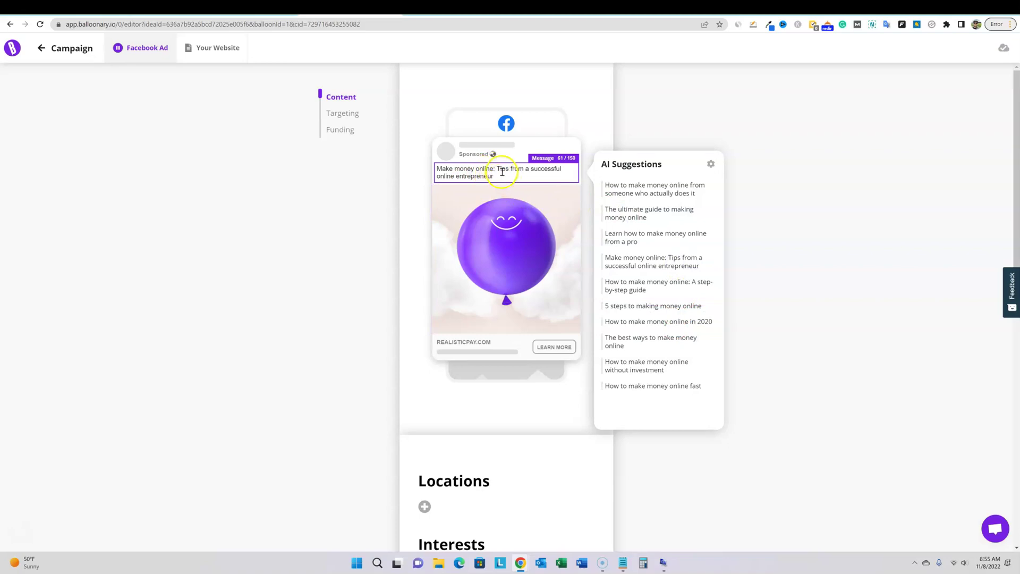
{"action": "left_click_drag", "start_coordinate": [499, 169], "coordinate": [428, 168]}
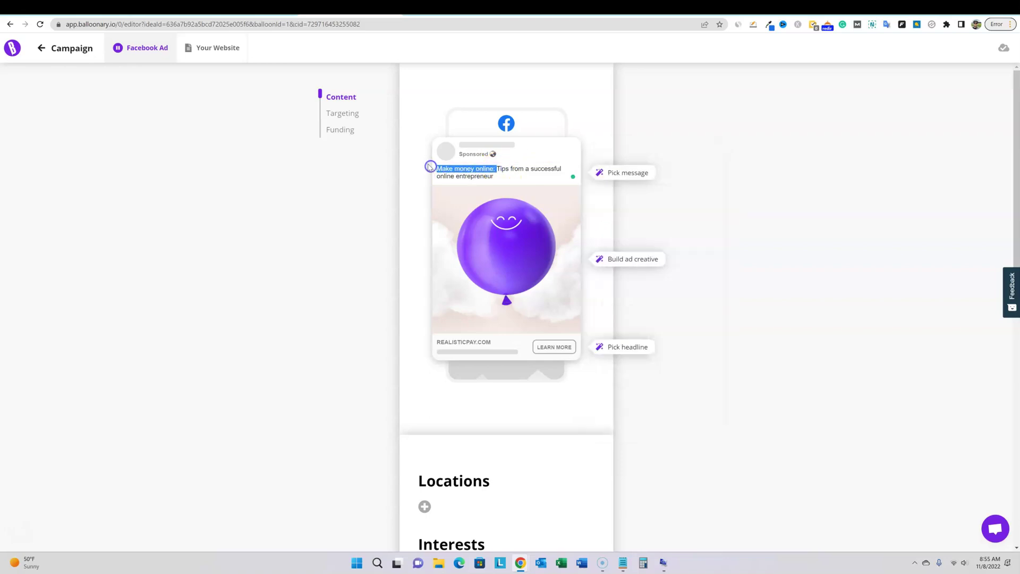
{"action": "key", "text": "BackSpace"}
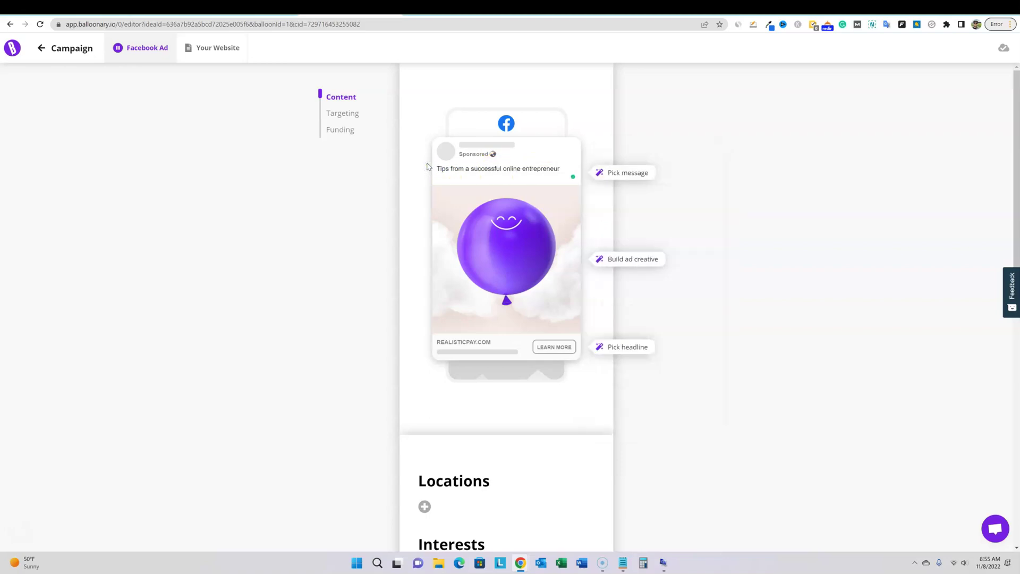
{"action": "left_click", "coordinate": [519, 170]}
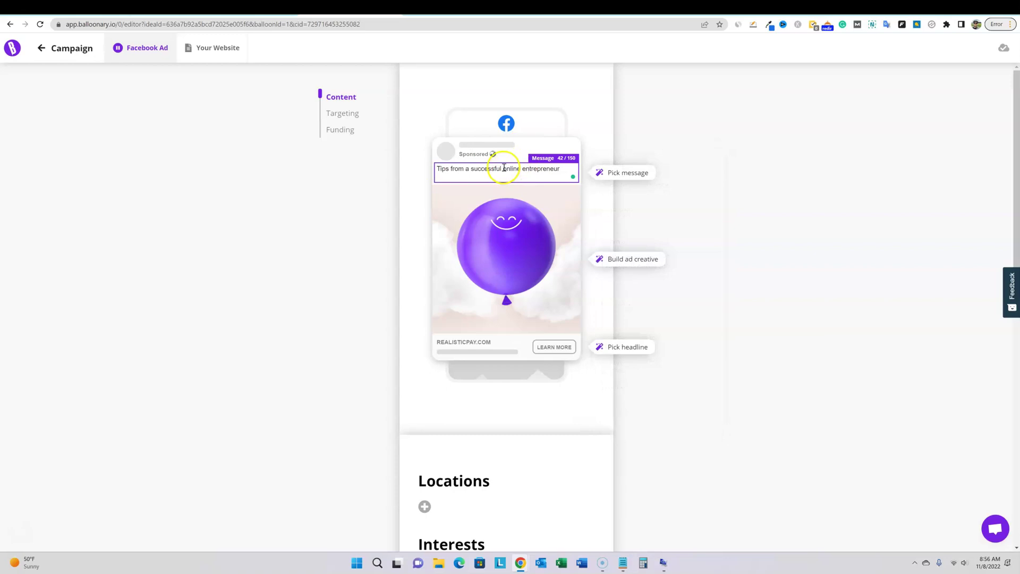
{"action": "left_click", "coordinate": [564, 168]}
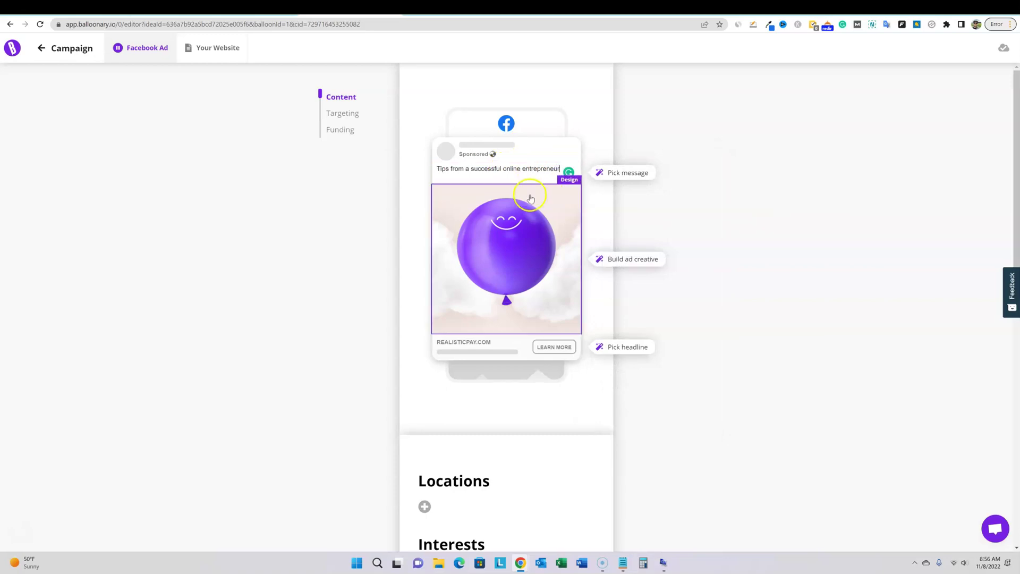
Open the image design wizard for the ad picture and try the world-map money image.
{"action": "left_click", "coordinate": [518, 167]}
{"action": "left_click", "coordinate": [514, 297]}
{"action": "left_click", "coordinate": [476, 240]}
{"action": "left_click", "coordinate": [597, 259]}
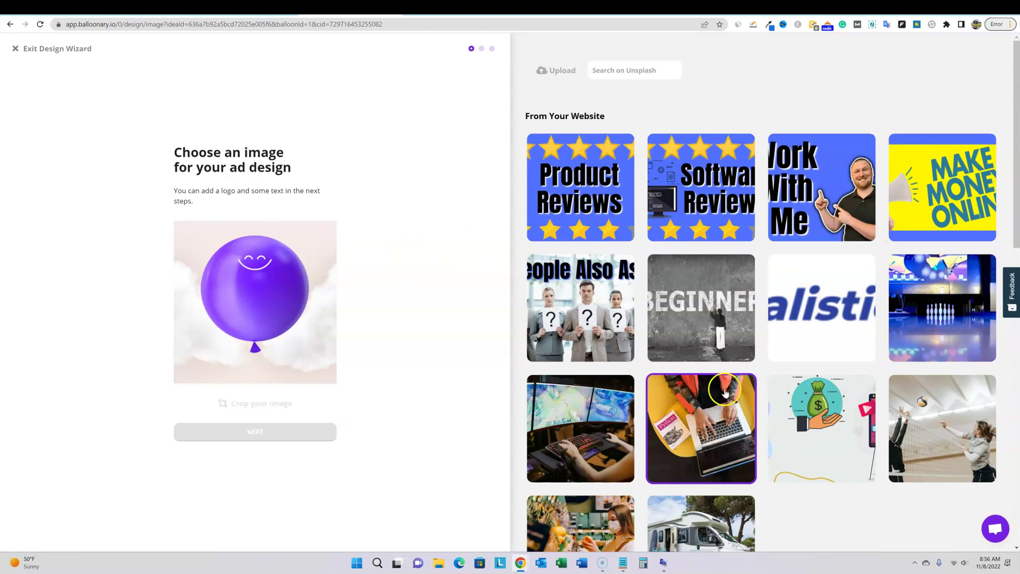
{"action": "scroll", "coordinate": [724, 303], "scroll_direction": "down", "scroll_amount": 10}
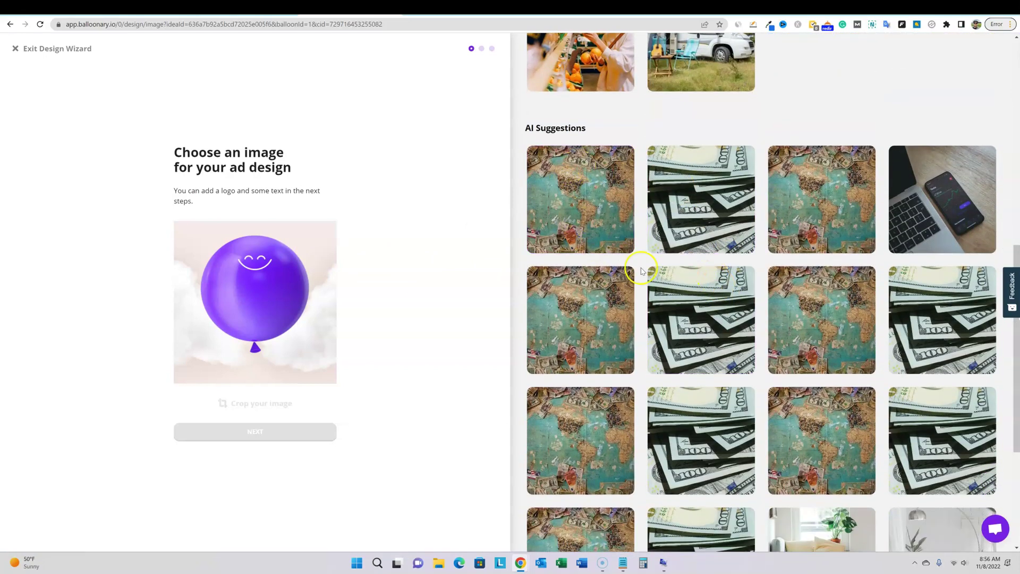
{"action": "scroll", "coordinate": [858, 331], "scroll_direction": "down", "scroll_amount": 4}
{"action": "scroll", "coordinate": [859, 337], "scroll_direction": "up", "scroll_amount": 5}
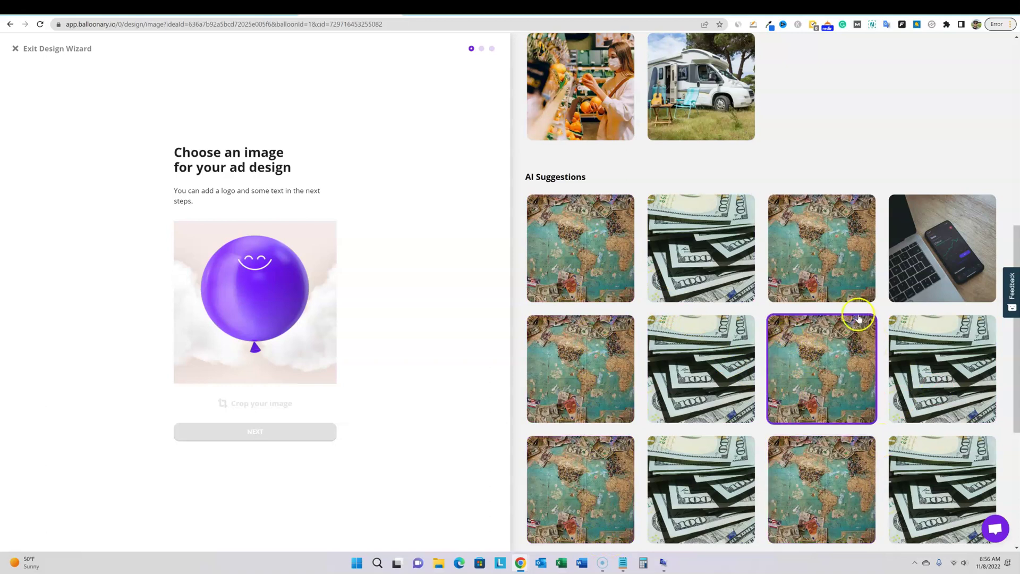
{"action": "left_click", "coordinate": [809, 275]}
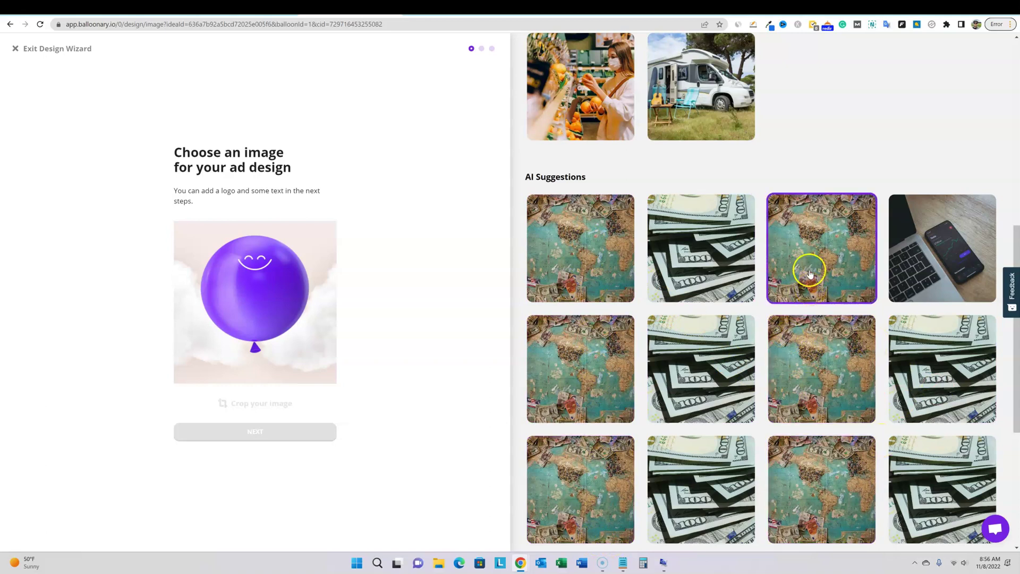
{"action": "left_click", "coordinate": [813, 262]}
{"action": "left_click", "coordinate": [844, 279]}
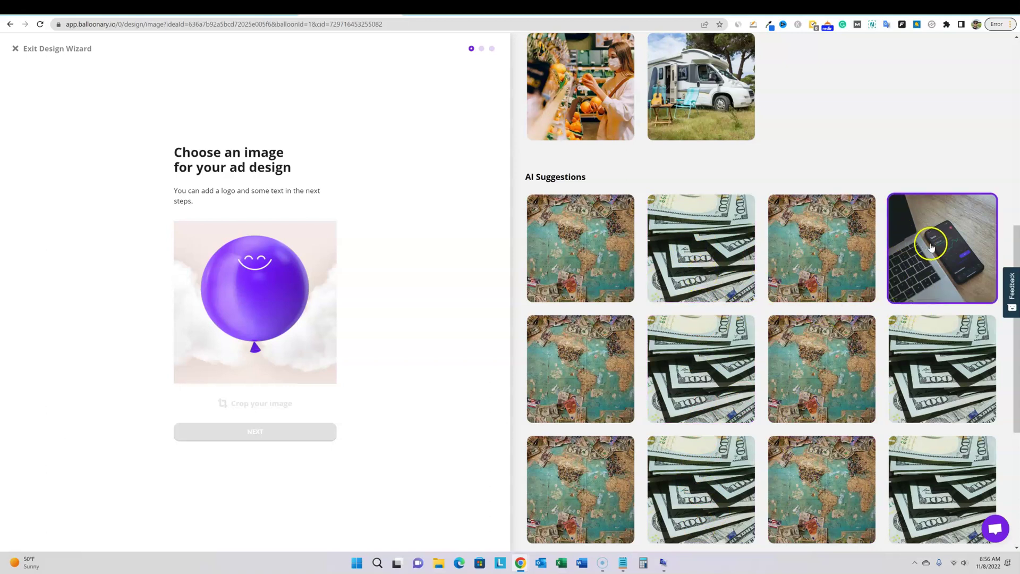
Search Unsplash for 'succes' and use the person-above-the-clouds photo as the ad image.
{"action": "scroll", "coordinate": [968, 268], "scroll_direction": "down", "scroll_amount": 1}
{"action": "scroll", "coordinate": [956, 269], "scroll_direction": "down", "scroll_amount": 5}
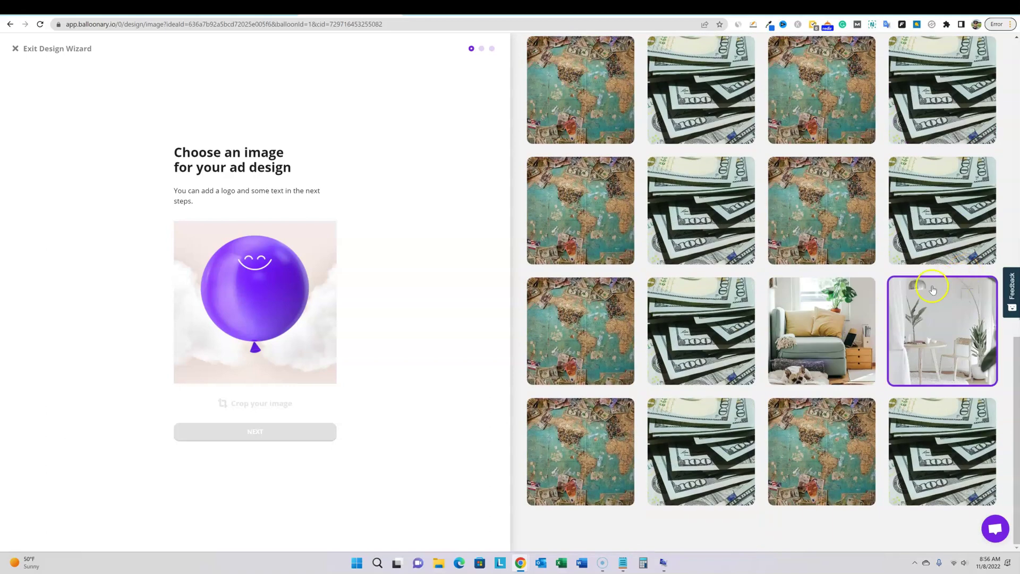
{"action": "scroll", "coordinate": [877, 372], "scroll_direction": "up", "scroll_amount": 7}
{"action": "scroll", "coordinate": [845, 297], "scroll_direction": "up", "scroll_amount": 5}
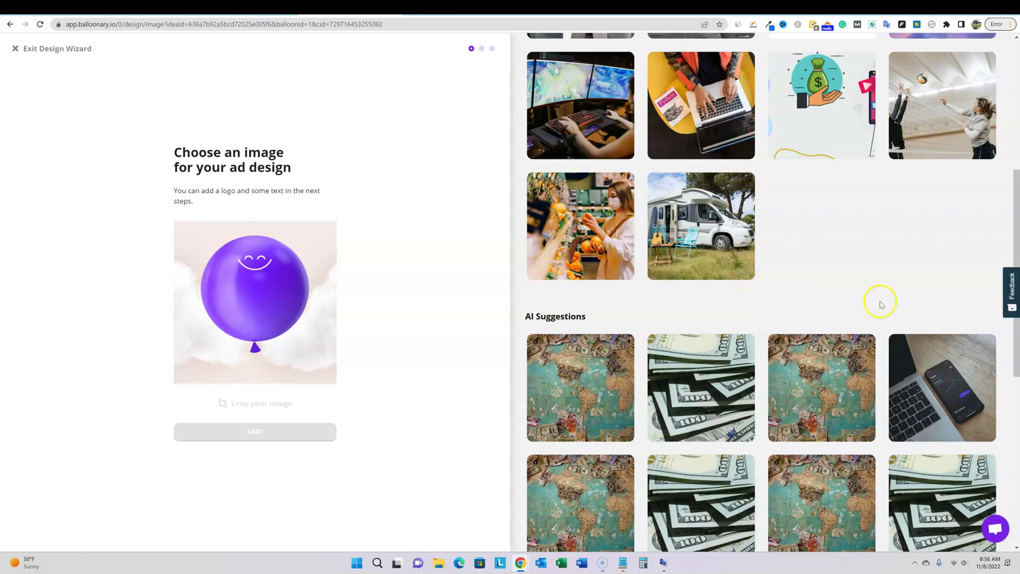
{"action": "scroll", "coordinate": [833, 290], "scroll_direction": "up", "scroll_amount": 2}
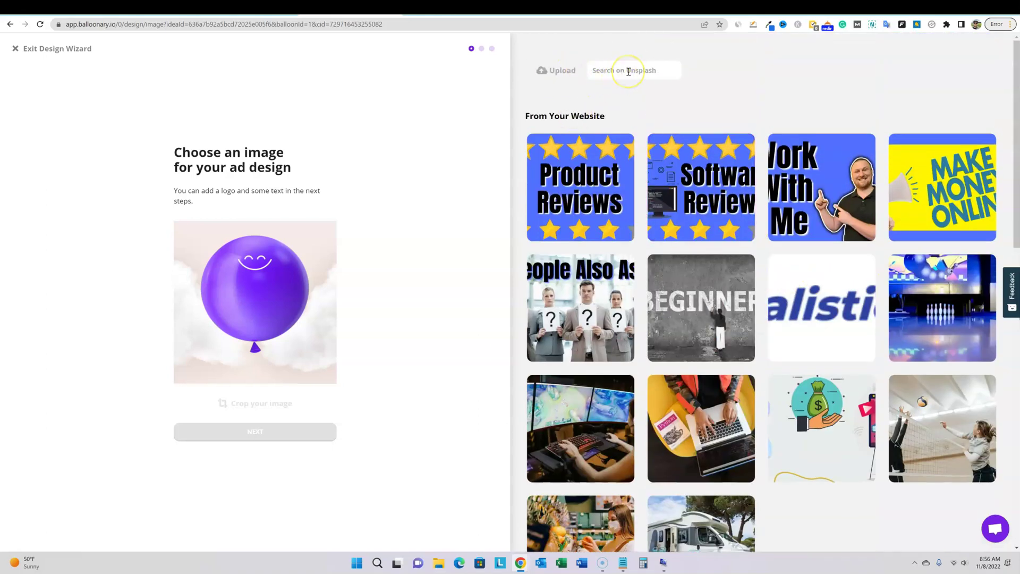
{"action": "type", "text": "success"}
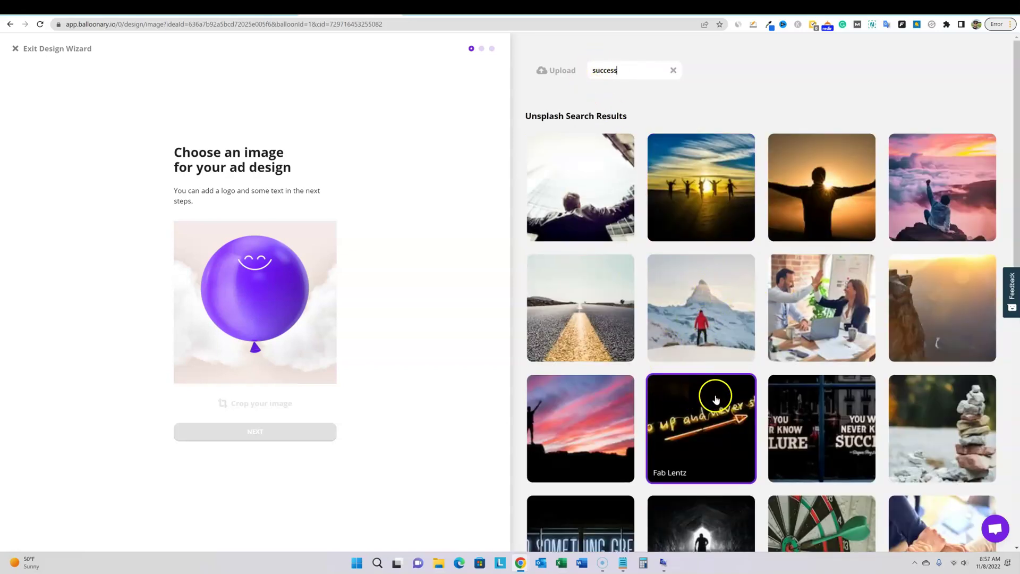
{"action": "left_click", "coordinate": [936, 191]}
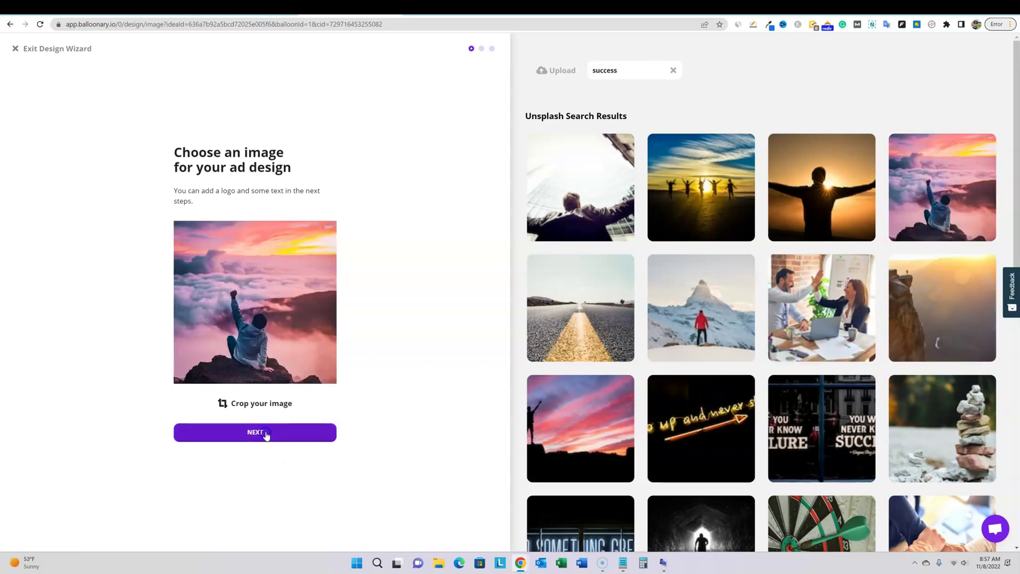
{"action": "left_click", "coordinate": [255, 433]}
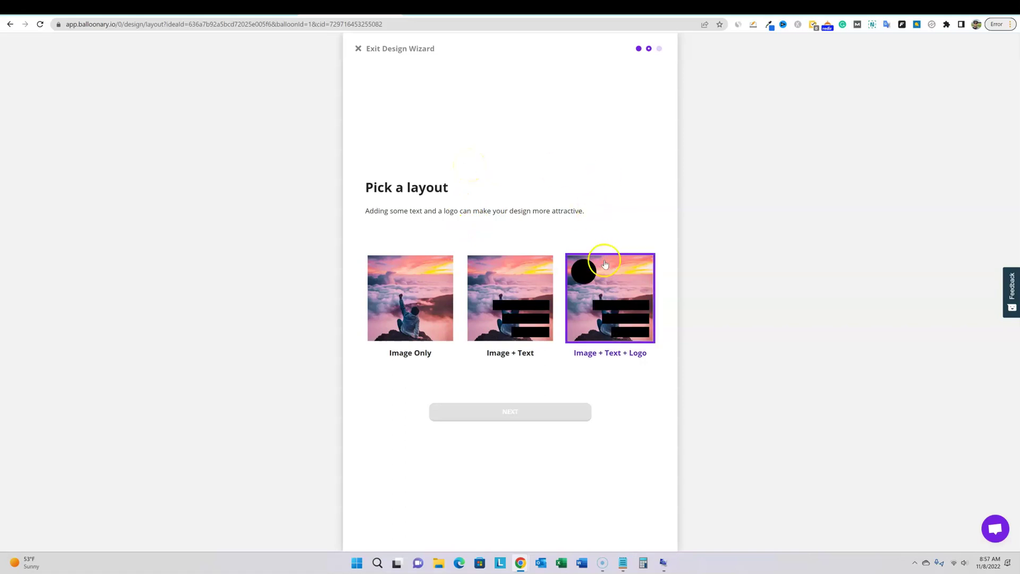
Apply the cloud-summit photo to the Facebook ad with the Image Only layout.
{"action": "left_click", "coordinate": [425, 319]}
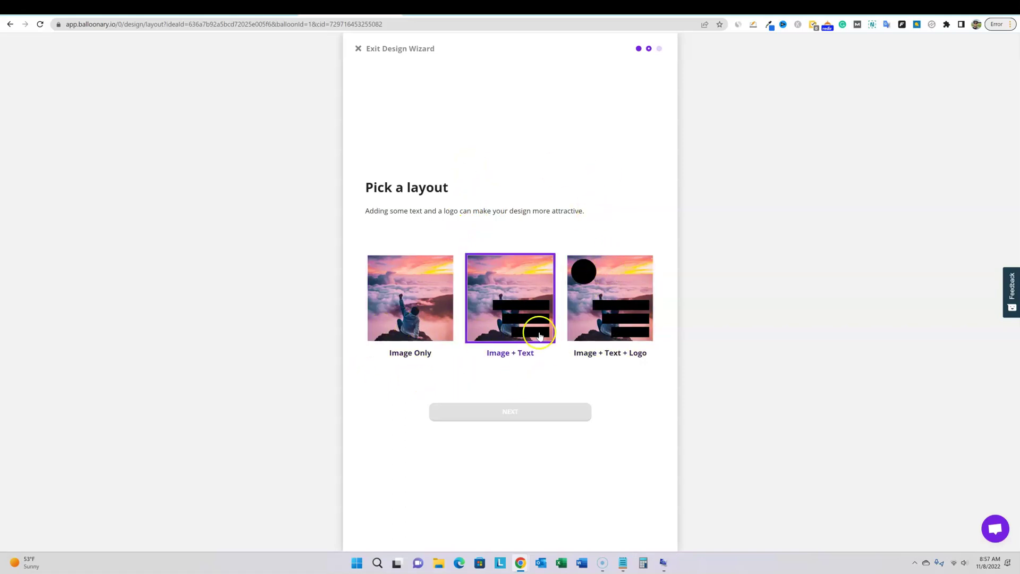
{"action": "left_click", "coordinate": [388, 304]}
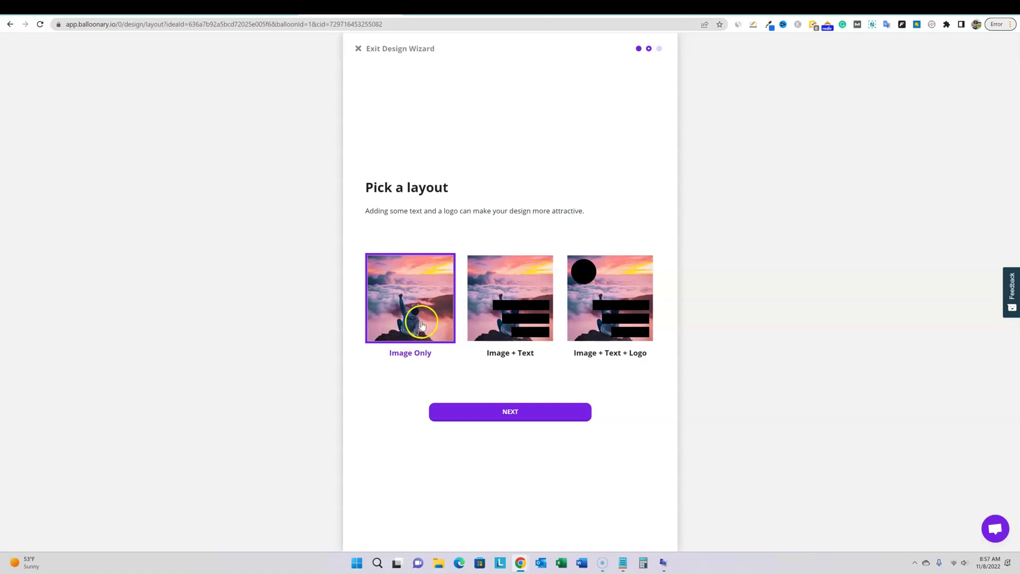
{"action": "left_click", "coordinate": [505, 412]}
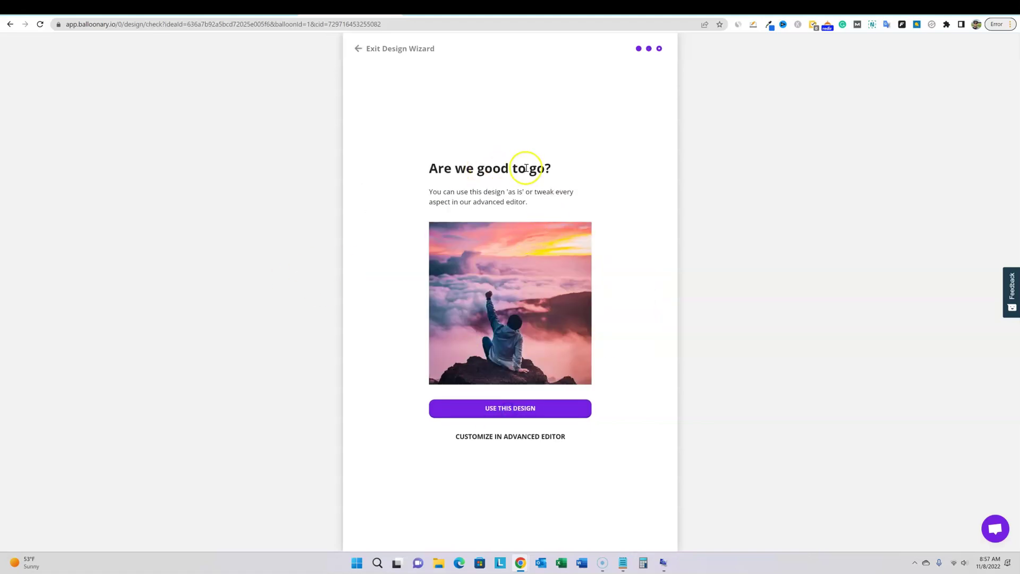
{"action": "left_click", "coordinate": [524, 410]}
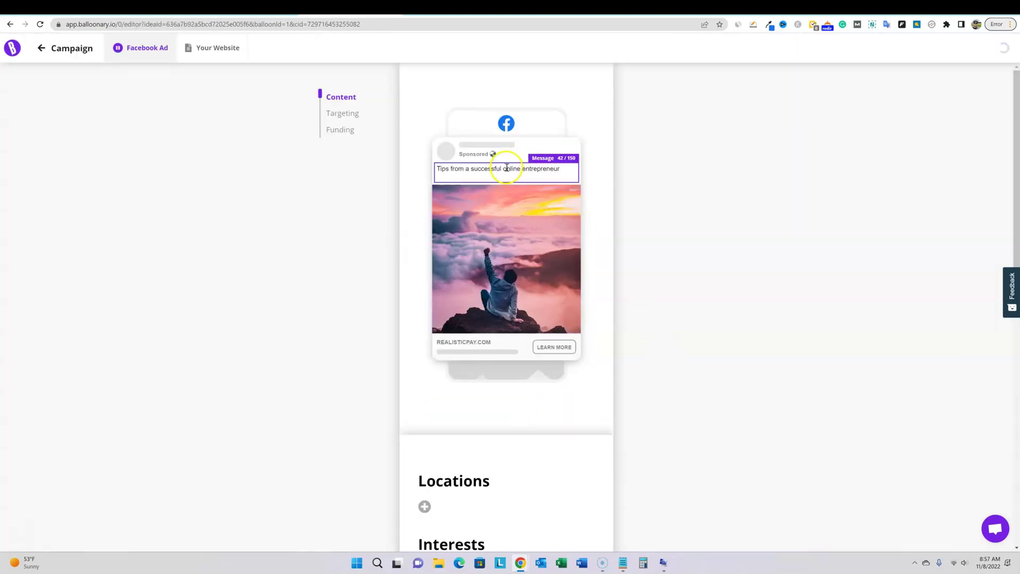
Add United States, Canada, Australia and New Zealand as target locations.
{"action": "scroll", "coordinate": [538, 405], "scroll_direction": "down", "scroll_amount": 3}
{"action": "scroll", "coordinate": [540, 407], "scroll_direction": "up", "scroll_amount": 3}
{"action": "scroll", "coordinate": [532, 289], "scroll_direction": "down", "scroll_amount": 3}
{"action": "scroll", "coordinate": [478, 287], "scroll_direction": "down", "scroll_amount": 1}
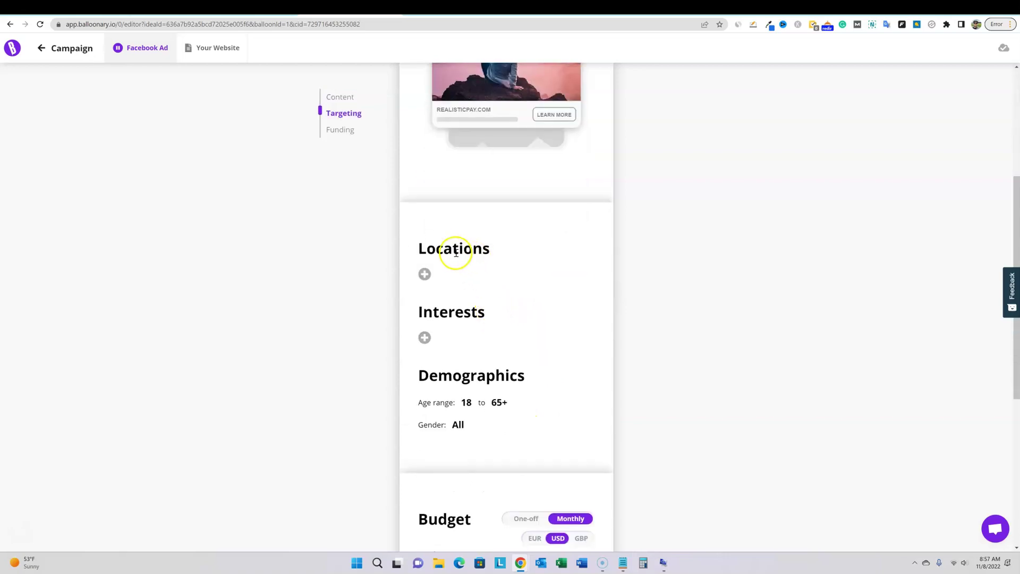
{"action": "left_click", "coordinate": [425, 274]}
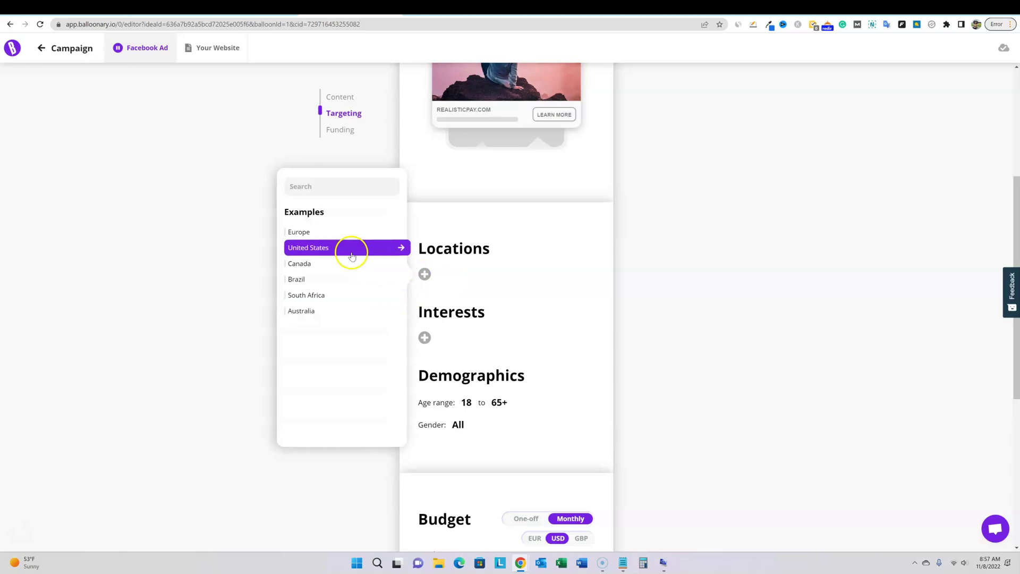
{"action": "left_click", "coordinate": [307, 253]}
{"action": "left_click", "coordinate": [329, 269]}
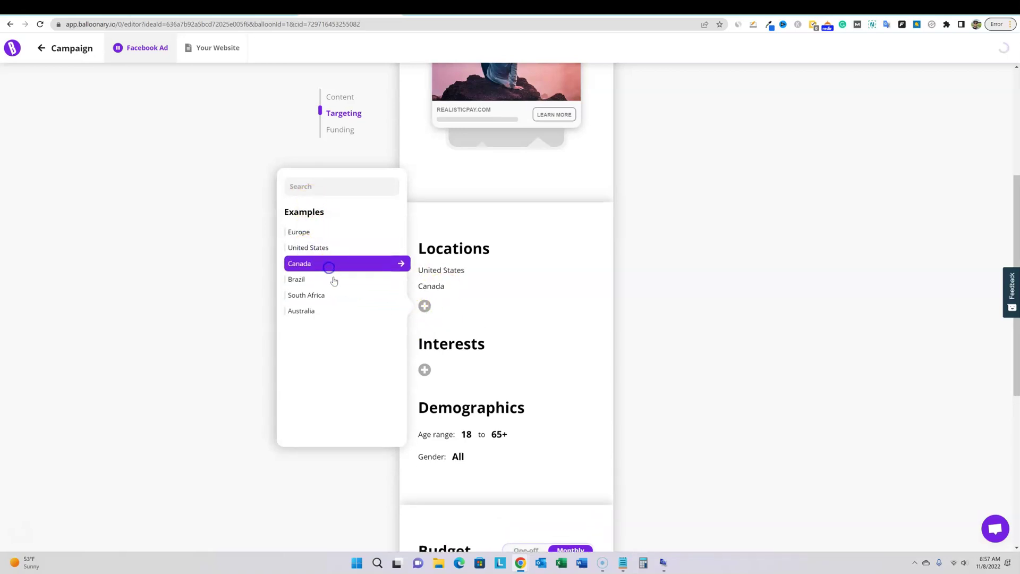
{"action": "left_click", "coordinate": [329, 316]}
{"action": "left_click", "coordinate": [339, 189]}
{"action": "type", "text": "new ze"}
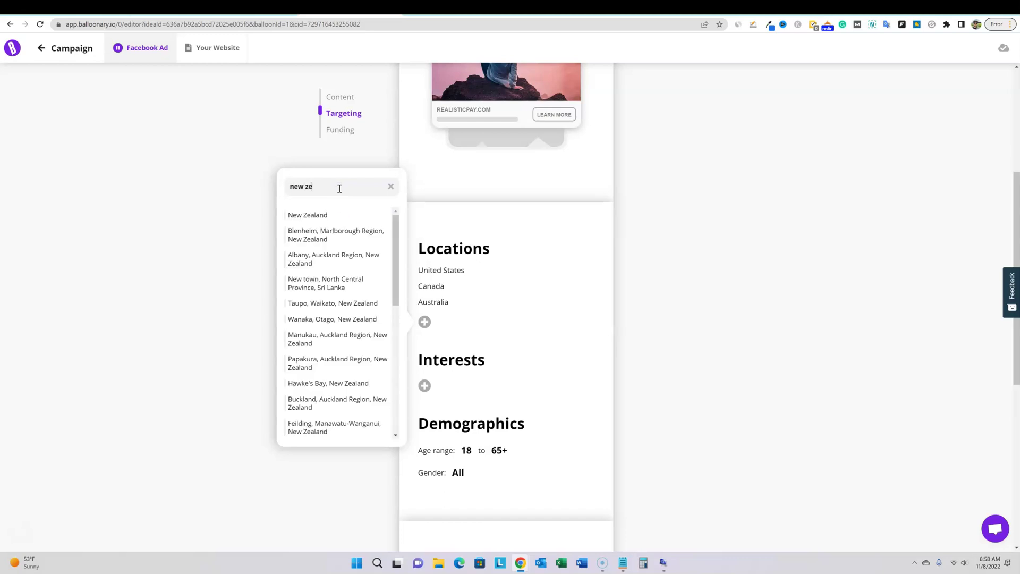
{"action": "left_click", "coordinate": [335, 214]}
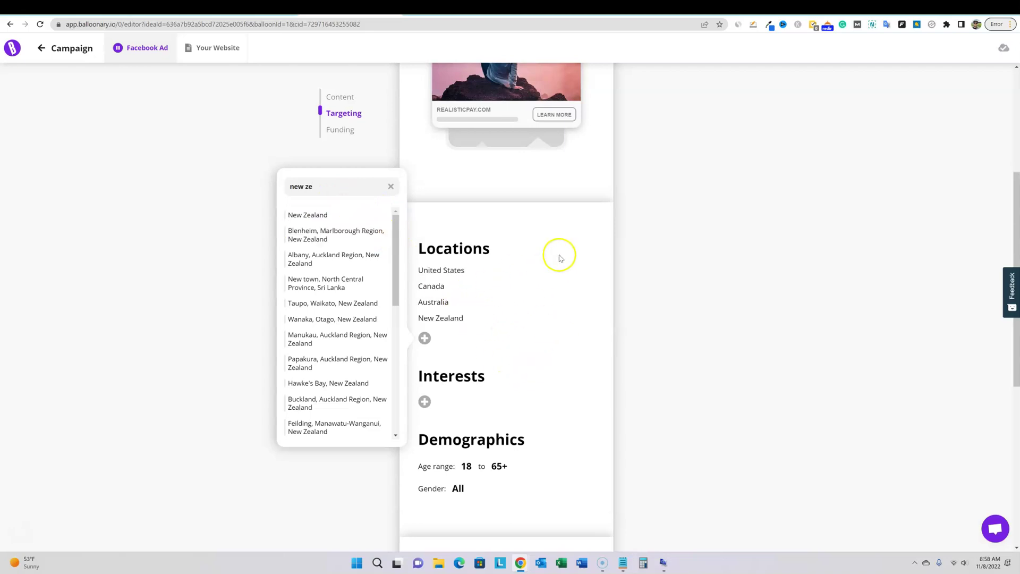
{"action": "left_click", "coordinate": [569, 223]}
Search the targeting interests for 'entrep'.
{"action": "left_click", "coordinate": [427, 400]}
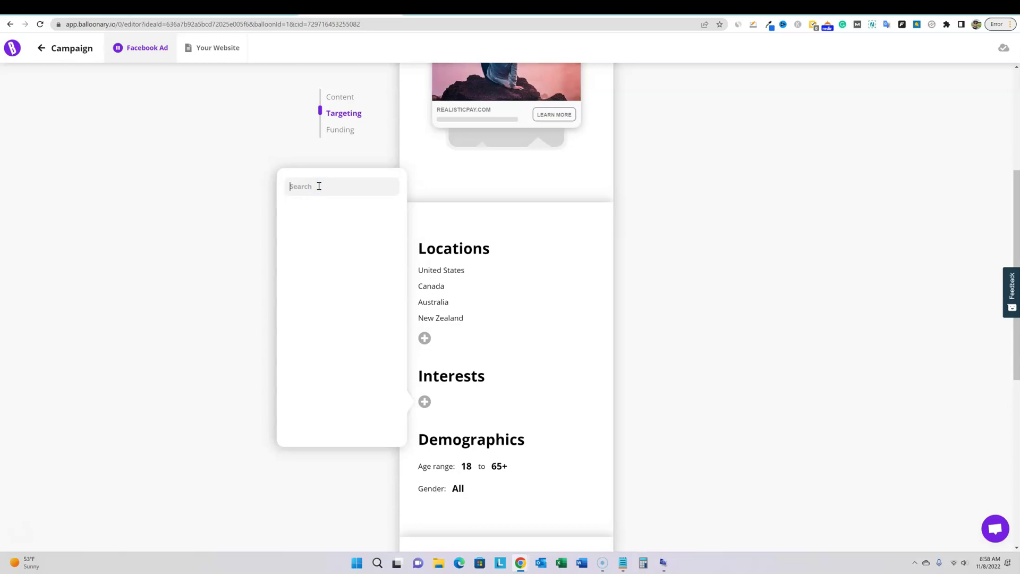
{"action": "type", "text": "entrep"}
{"action": "scroll", "coordinate": [291, 265], "scroll_direction": "up", "scroll_amount": 3}
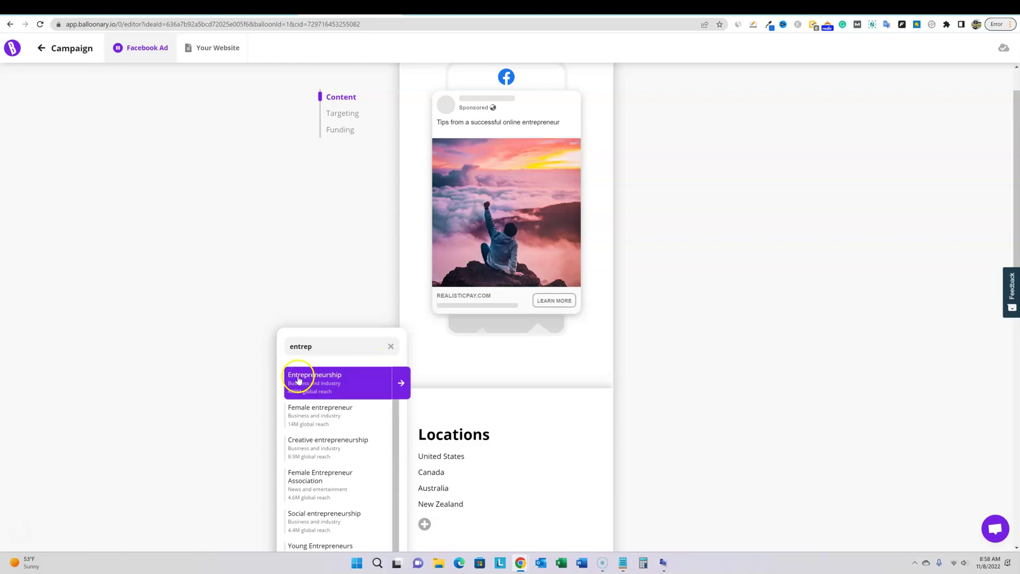
Add Entrepreneurship under Interests and review the Targeting section's age and gender settings.
{"action": "left_click", "coordinate": [347, 385]}
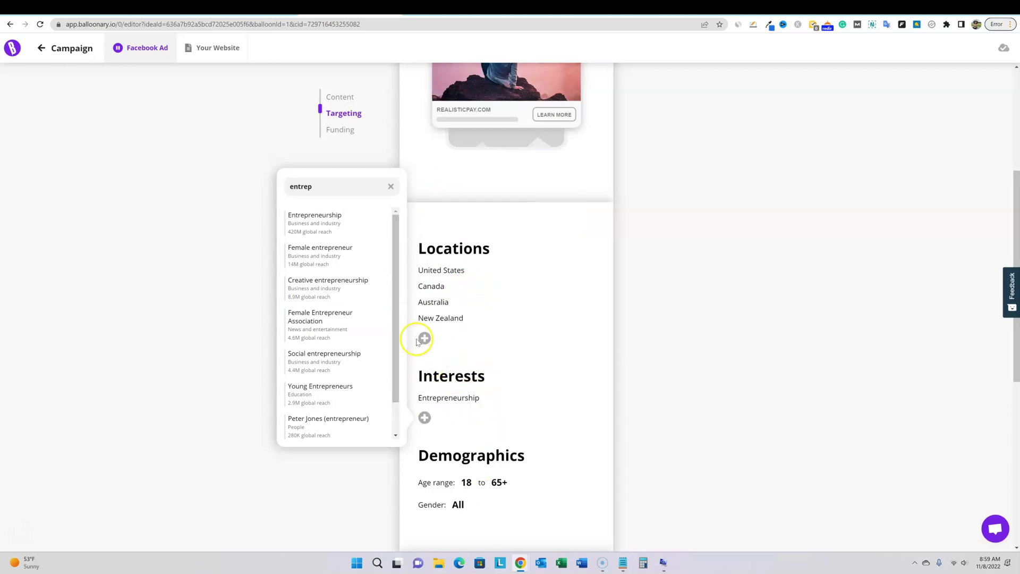
{"action": "scroll", "coordinate": [334, 302], "scroll_direction": "down", "scroll_amount": 1}
{"action": "scroll", "coordinate": [334, 303], "scroll_direction": "up", "scroll_amount": 1}
{"action": "scroll", "coordinate": [387, 371], "scroll_direction": "down", "scroll_amount": 1}
{"action": "scroll", "coordinate": [389, 356], "scroll_direction": "up", "scroll_amount": 1}
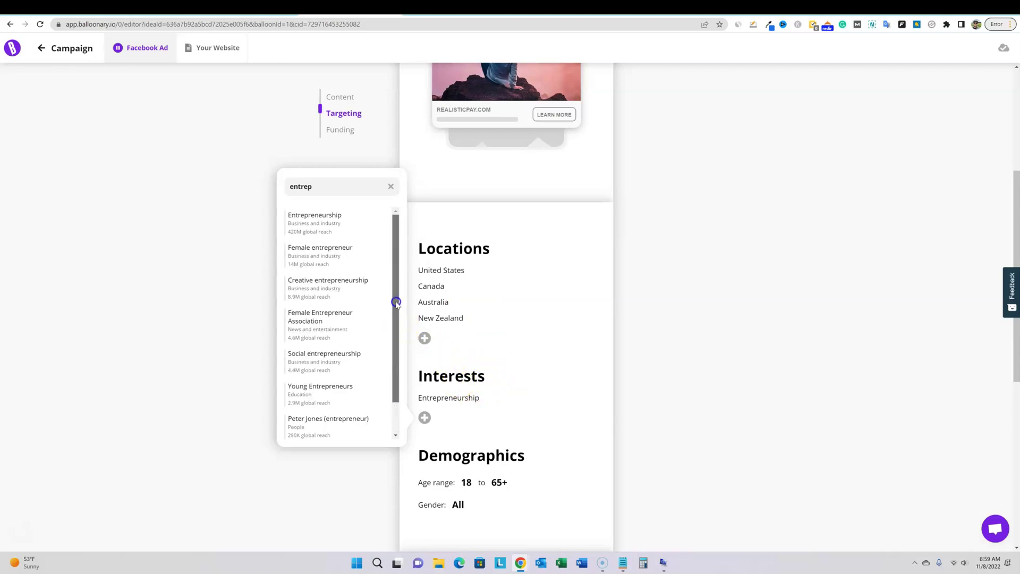
{"action": "scroll", "coordinate": [395, 310], "scroll_direction": "down", "scroll_amount": 1}
{"action": "scroll", "coordinate": [392, 313], "scroll_direction": "up", "scroll_amount": 1}
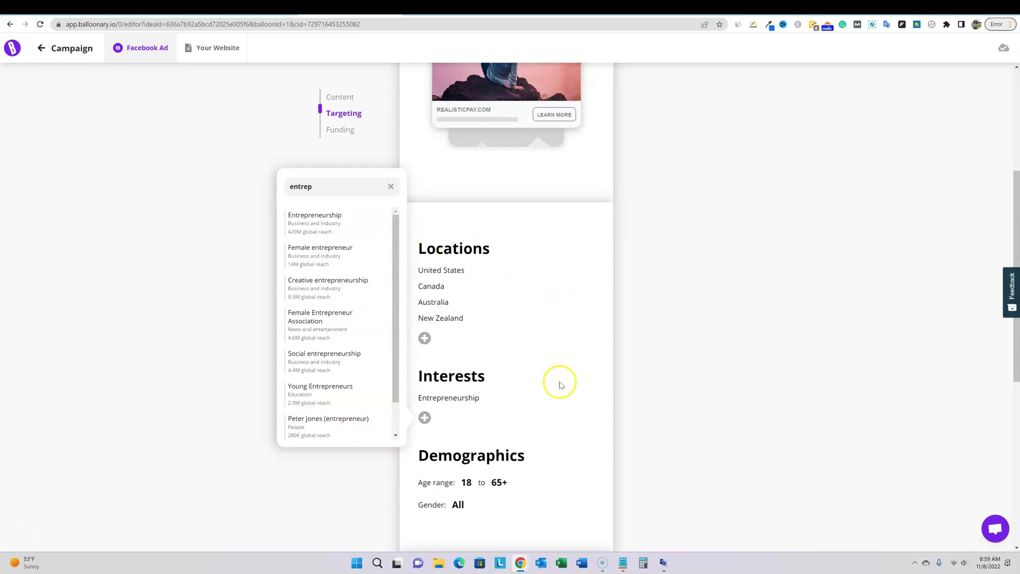
{"action": "scroll", "coordinate": [574, 372], "scroll_direction": "down", "scroll_amount": 1}
{"action": "scroll", "coordinate": [569, 323], "scroll_direction": "down", "scroll_amount": 2}
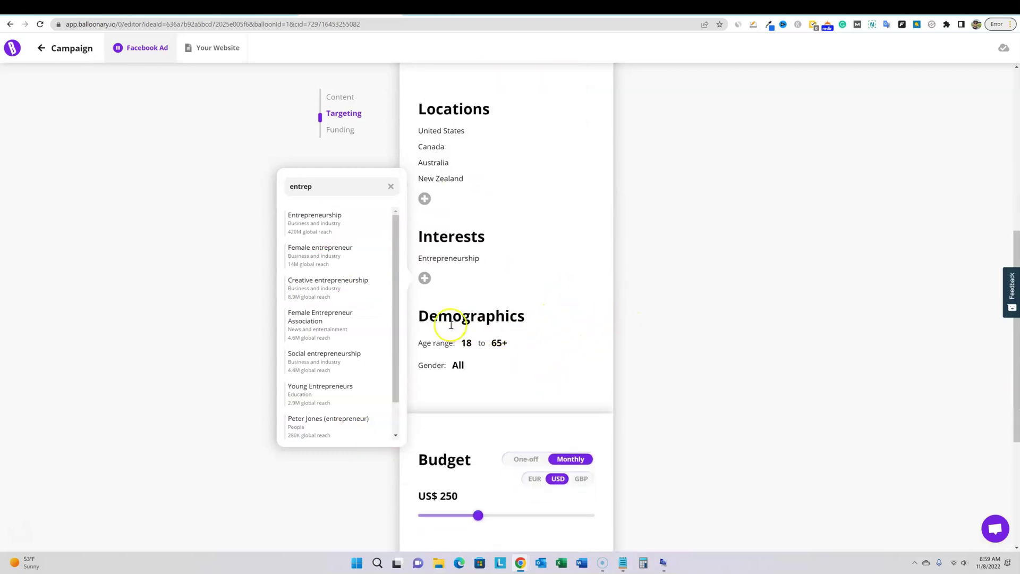
{"action": "mouse_move", "coordinate": [447, 259]}
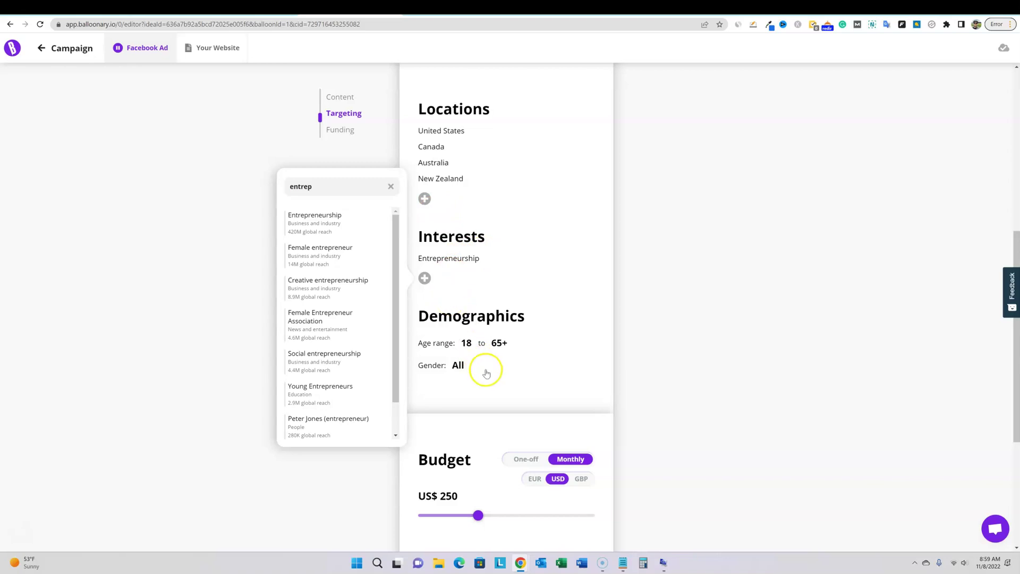
{"action": "scroll", "coordinate": [486, 372], "scroll_direction": "down", "scroll_amount": 2}
{"action": "scroll", "coordinate": [489, 375], "scroll_direction": "down", "scroll_amount": 1}
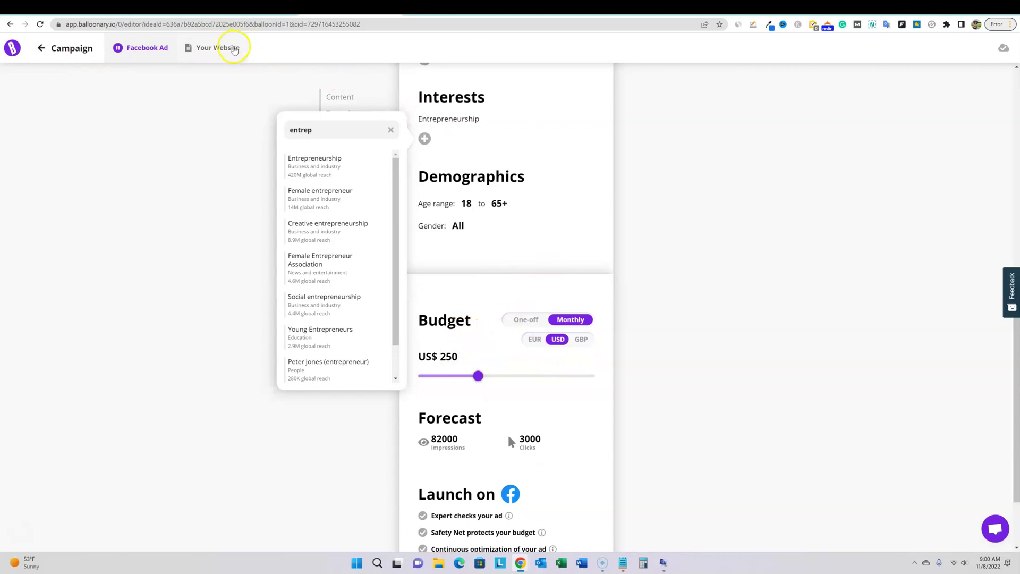
{"action": "scroll", "coordinate": [563, 393], "scroll_direction": "down", "scroll_amount": 2}
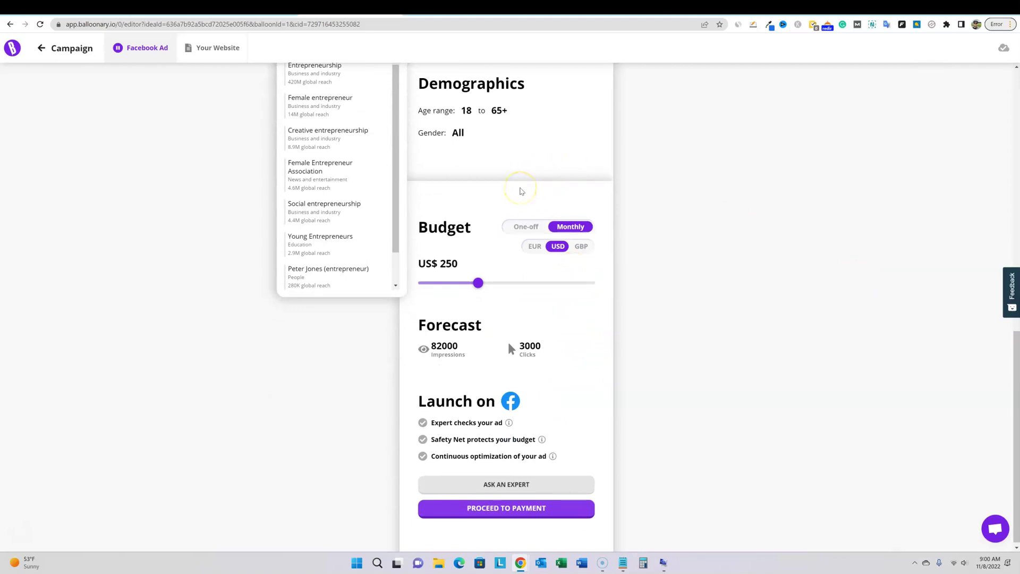
Keep the budget Monthly and lower it to US$ 100 with the slider.
{"action": "left_click", "coordinate": [527, 229]}
{"action": "left_click", "coordinate": [570, 226]}
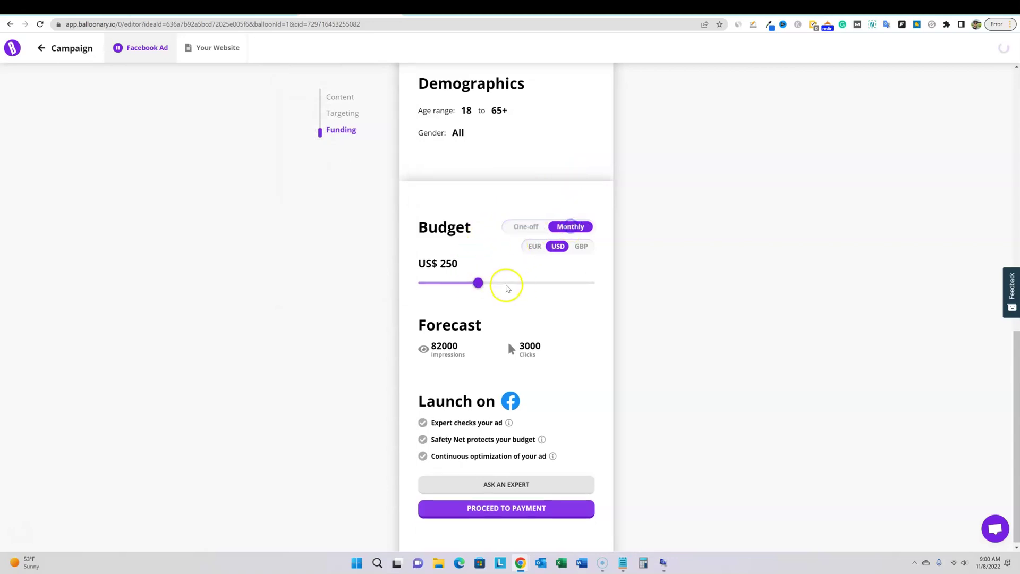
{"action": "left_click_drag", "start_coordinate": [477, 284], "coordinate": [405, 282]}
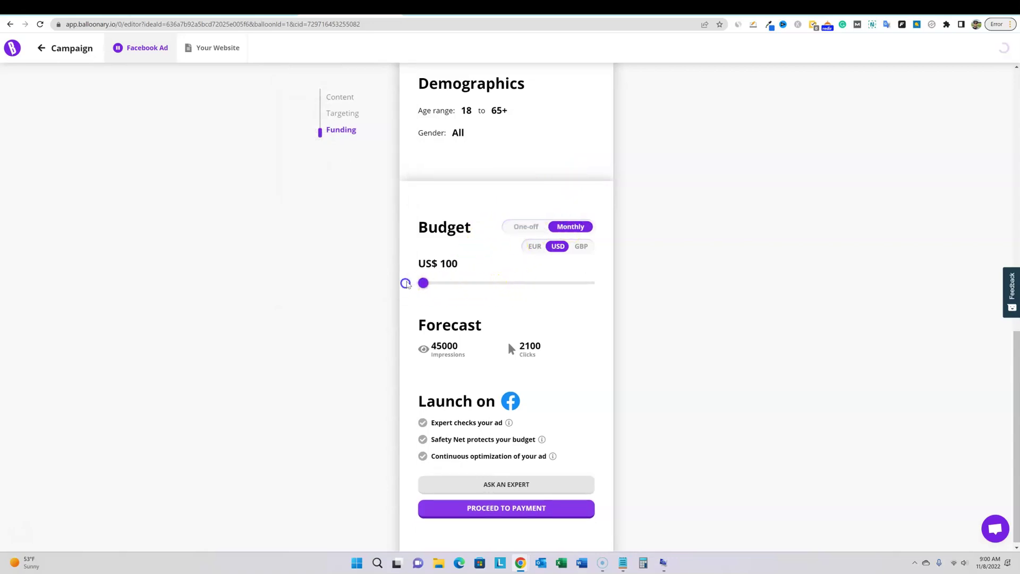
{"action": "left_click", "coordinate": [508, 234]}
{"action": "key", "text": "XF86Calculator"}
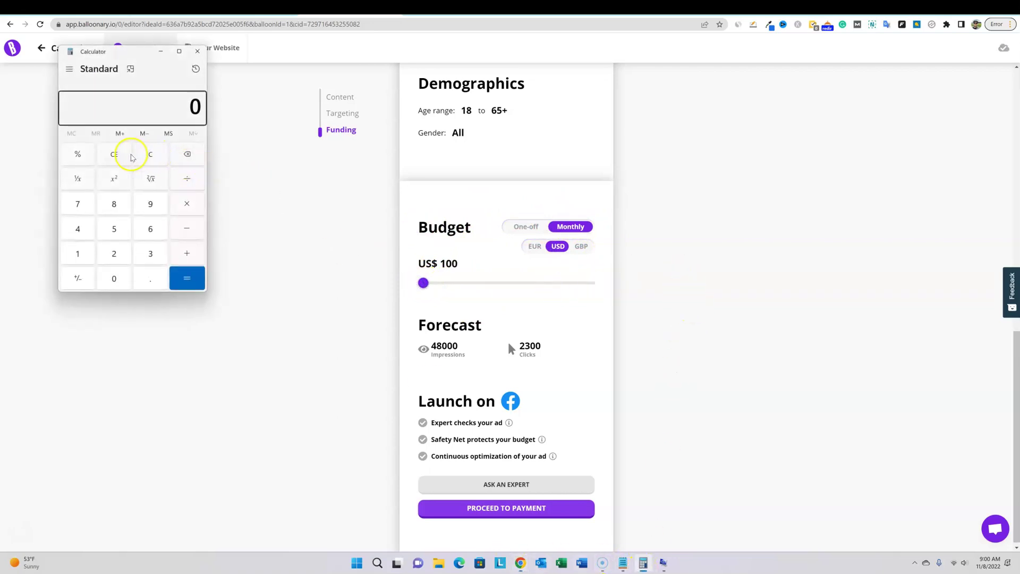
{"action": "left_click", "coordinate": [93, 261]}
{"action": "double_click", "coordinate": [113, 278]}
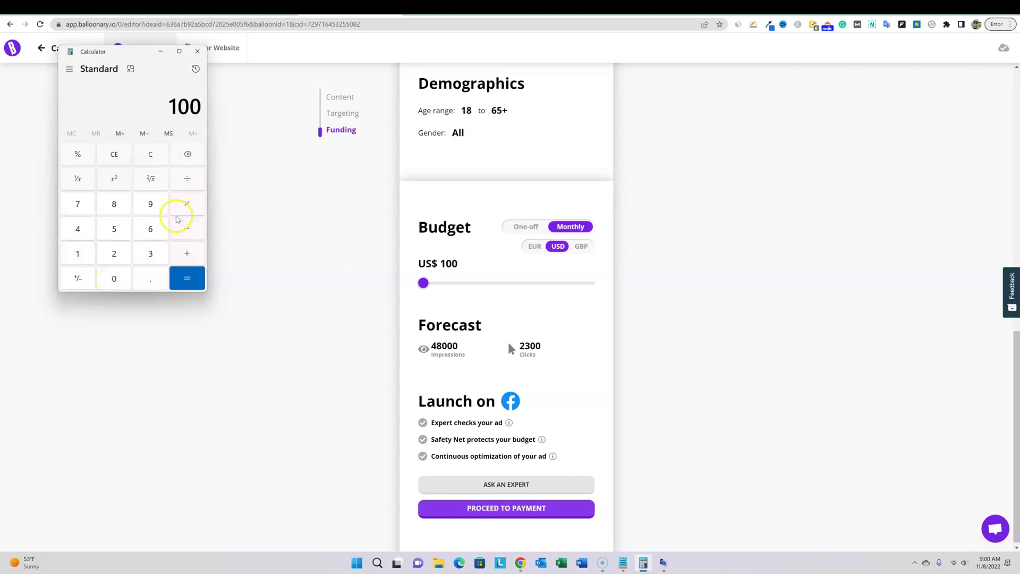
{"action": "left_click", "coordinate": [181, 181]}
{"action": "left_click", "coordinate": [151, 253]}
{"action": "left_click", "coordinate": [113, 278]}
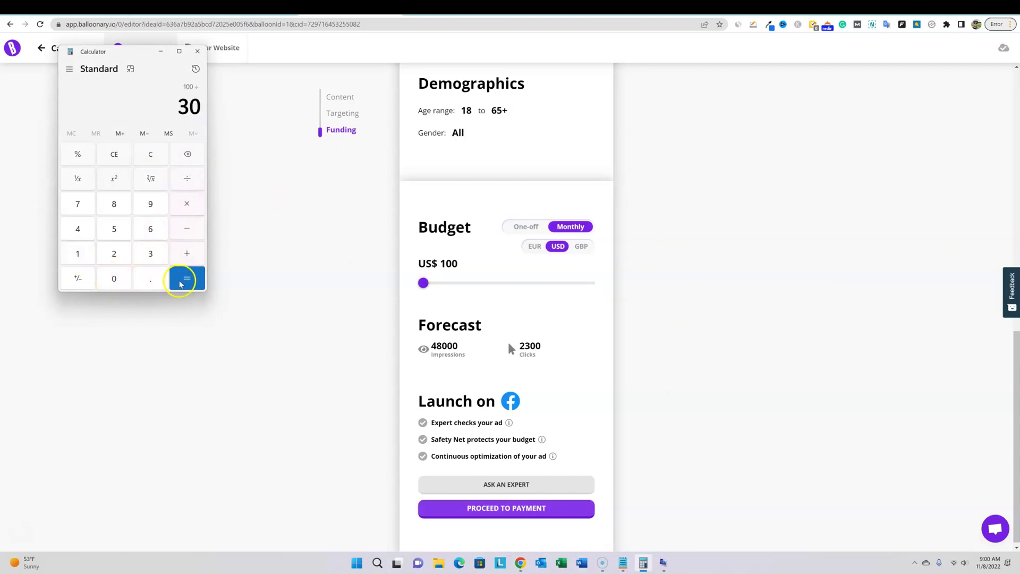
{"action": "left_click", "coordinate": [187, 278]}
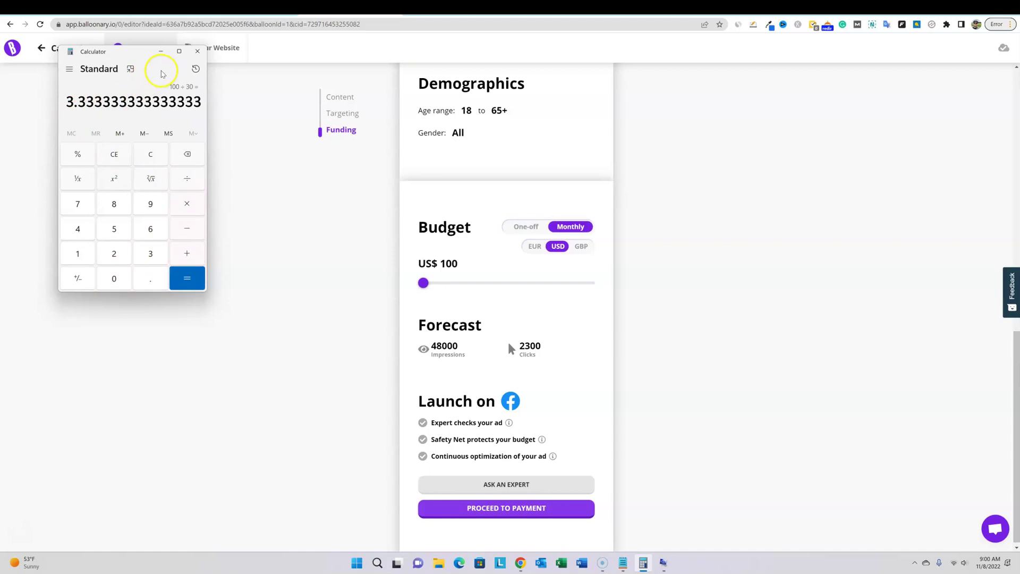
{"action": "left_click", "coordinate": [160, 51]}
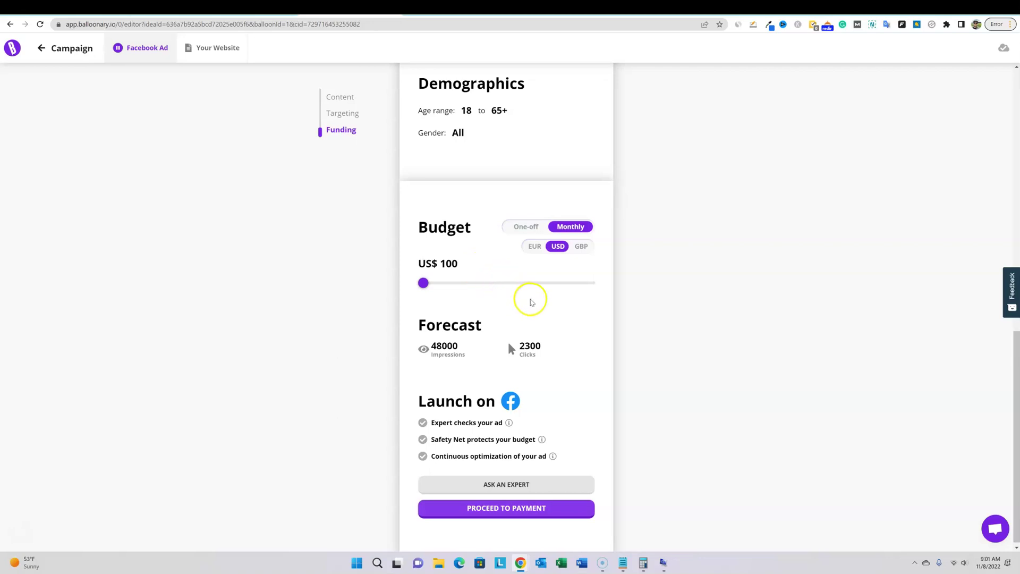
Try turning on expert review of the ad, then switch it back off.
{"action": "scroll", "coordinate": [558, 345], "scroll_direction": "down", "scroll_amount": 1}
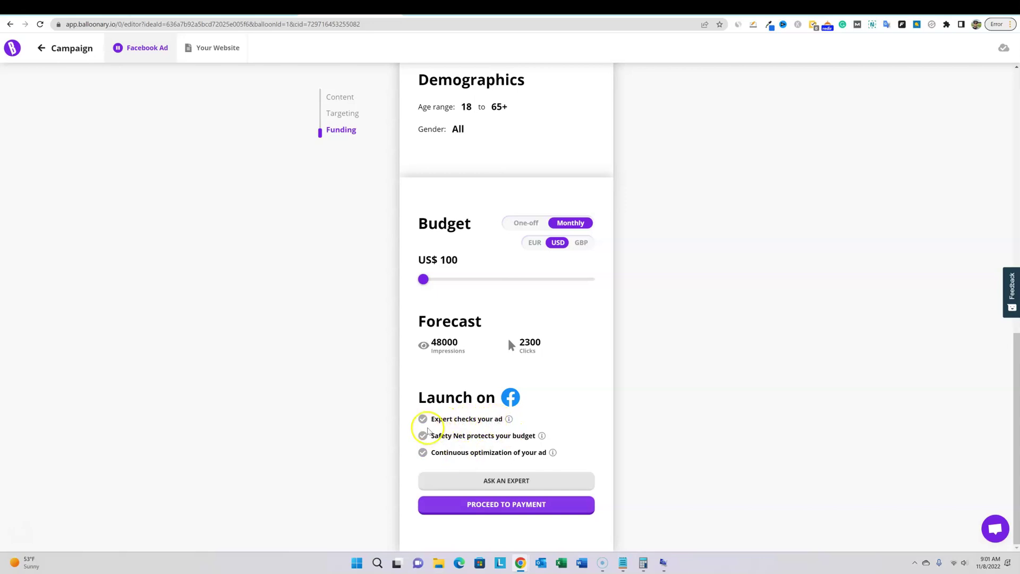
{"action": "mouse_move", "coordinate": [509, 421]}
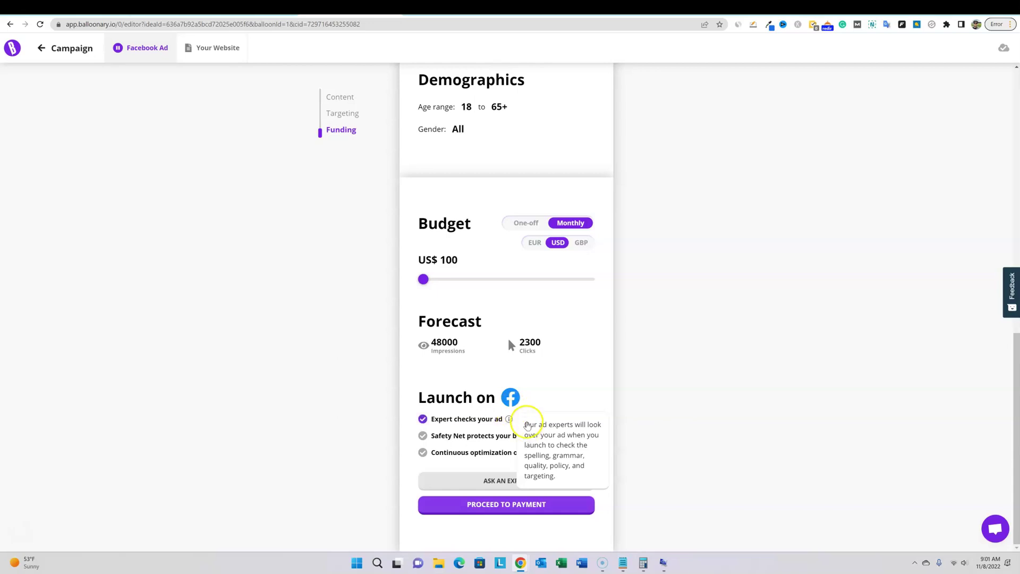
{"action": "left_click", "coordinate": [576, 419]}
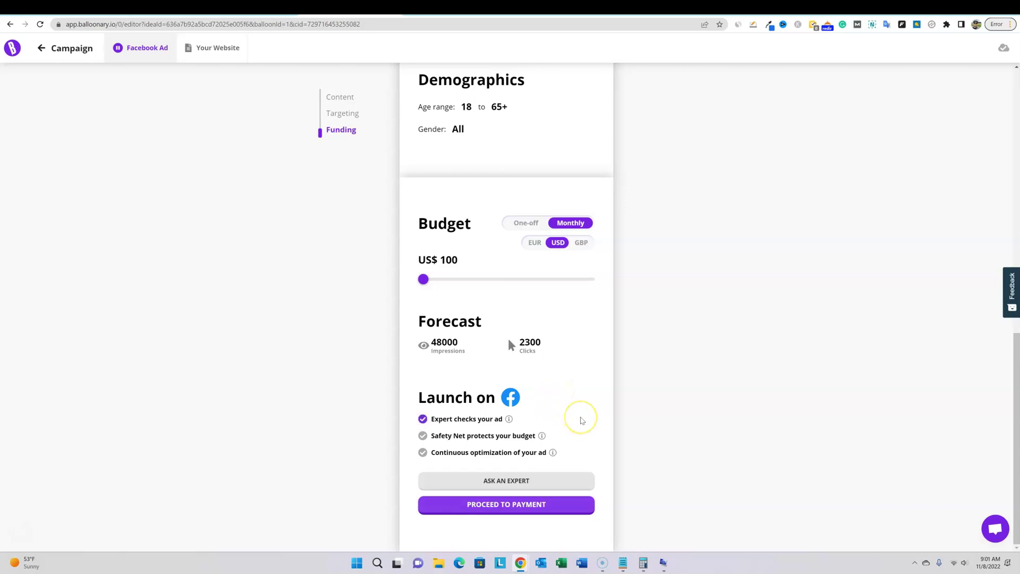
{"action": "left_click", "coordinate": [579, 425]}
{"action": "left_click", "coordinate": [604, 388]}
Leave the Safety Net and continuous optimization add-ons off and return to the ad preview.
{"action": "mouse_move", "coordinate": [511, 443]}
{"action": "left_click", "coordinate": [567, 435]}
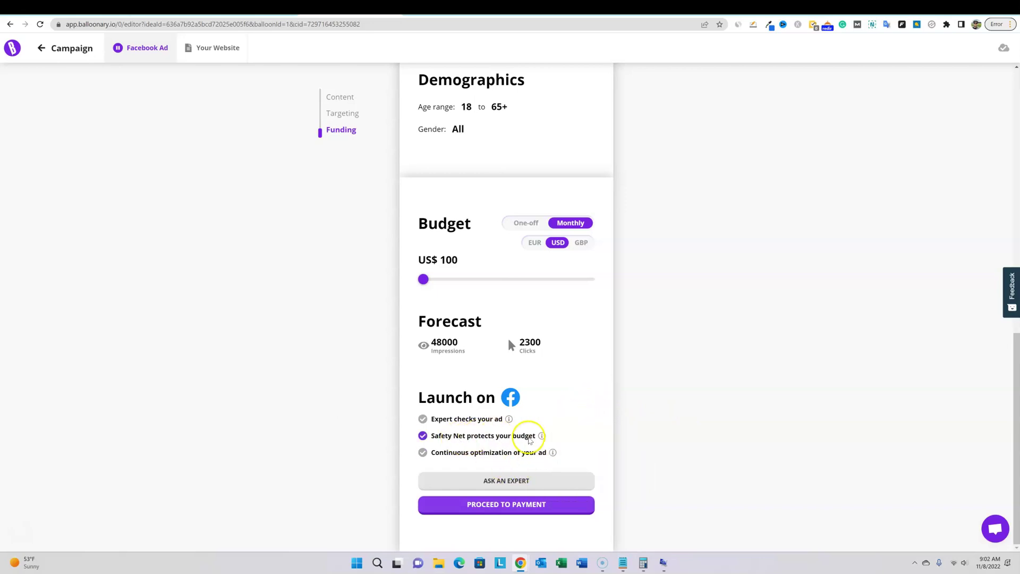
{"action": "mouse_move", "coordinate": [541, 436]}
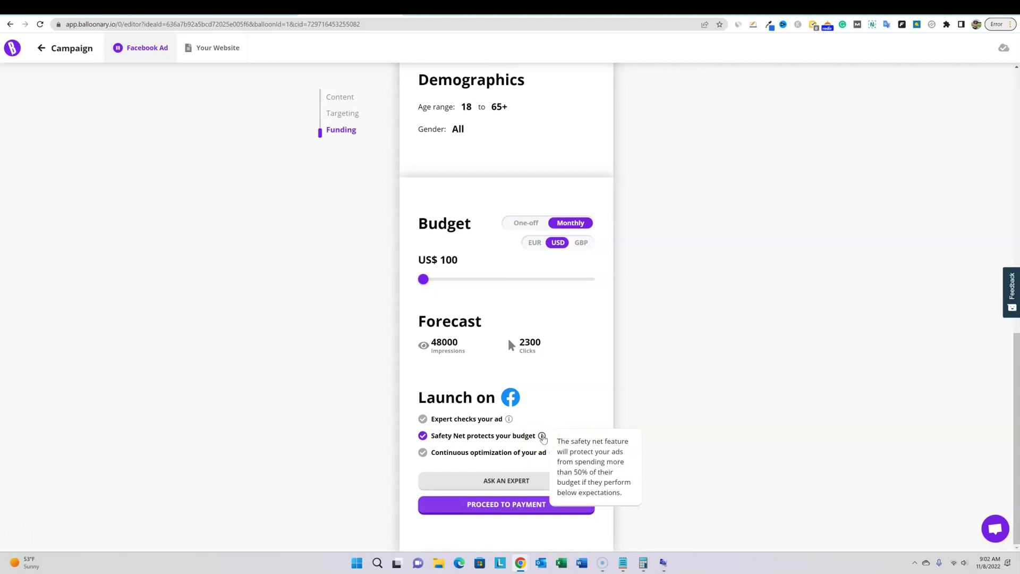
{"action": "left_click", "coordinate": [542, 437]}
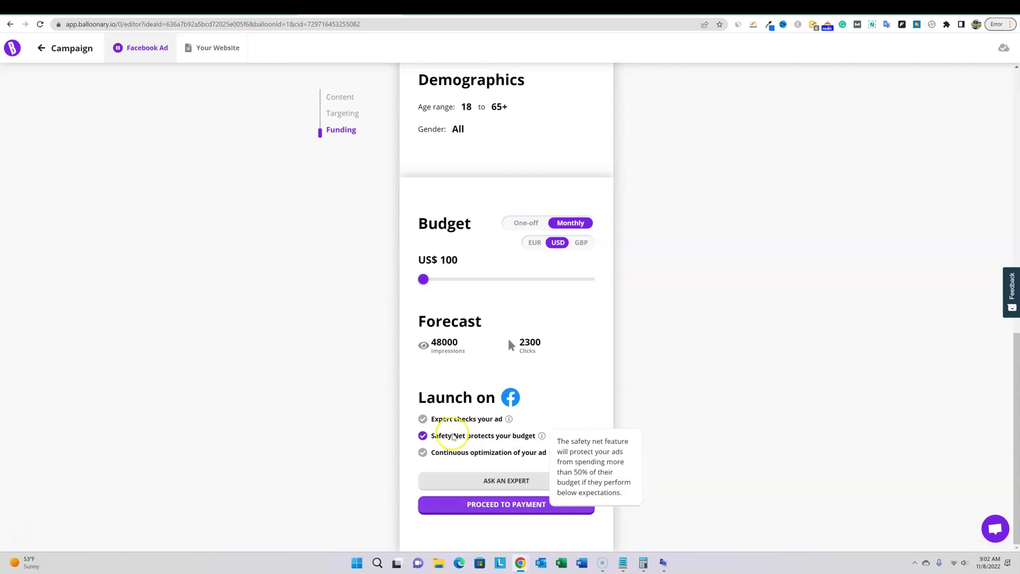
{"action": "left_click", "coordinate": [542, 438]}
{"action": "left_click", "coordinate": [478, 452]}
{"action": "mouse_move", "coordinate": [554, 457]}
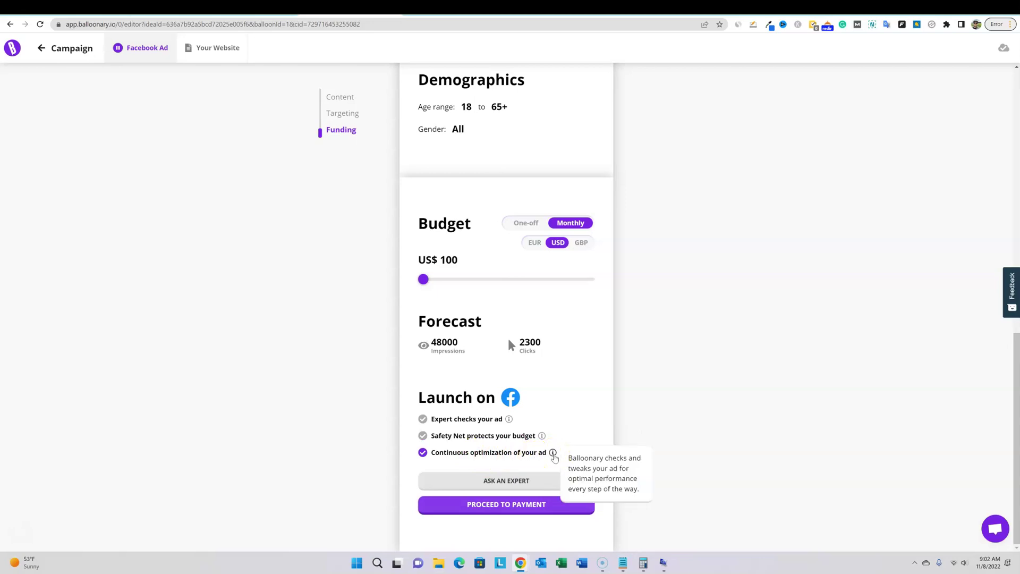
{"action": "left_click", "coordinate": [554, 457]}
{"action": "left_click", "coordinate": [667, 355]}
{"action": "scroll", "coordinate": [715, 388], "scroll_direction": "up", "scroll_amount": 10}
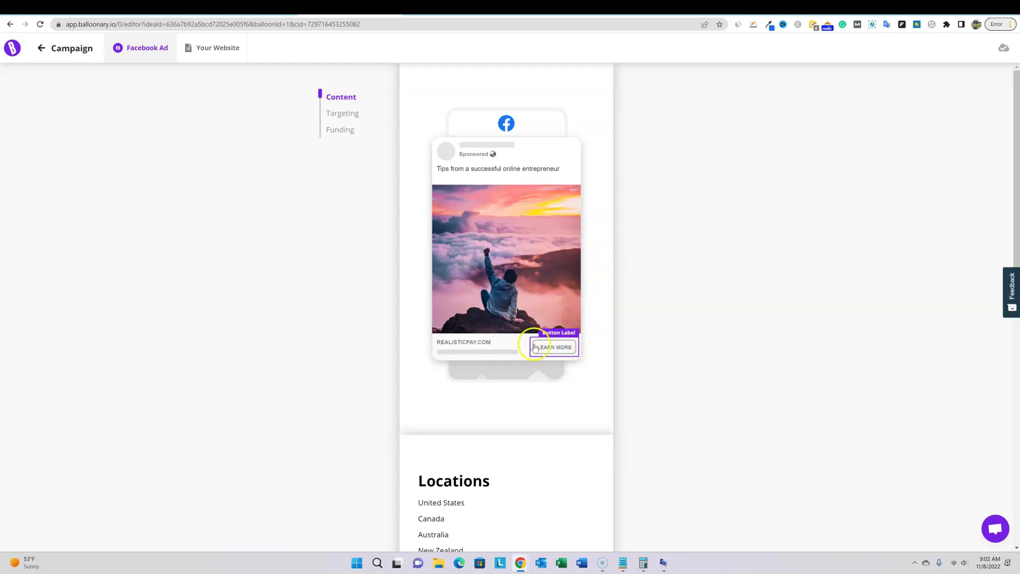
Change the call-to-action button label from Learn More to Download.
{"action": "left_click", "coordinate": [561, 351]}
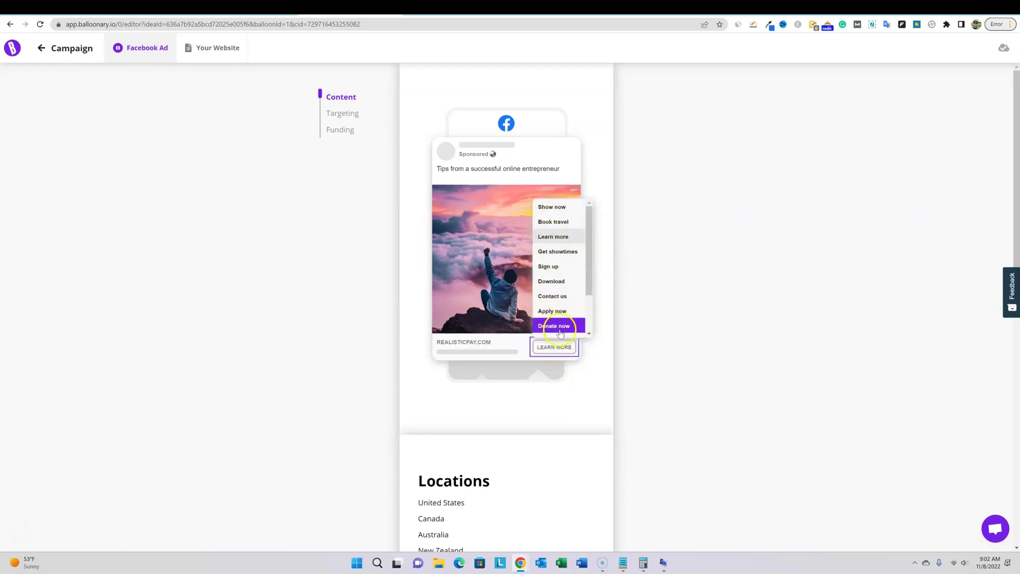
{"action": "left_click", "coordinate": [556, 284]}
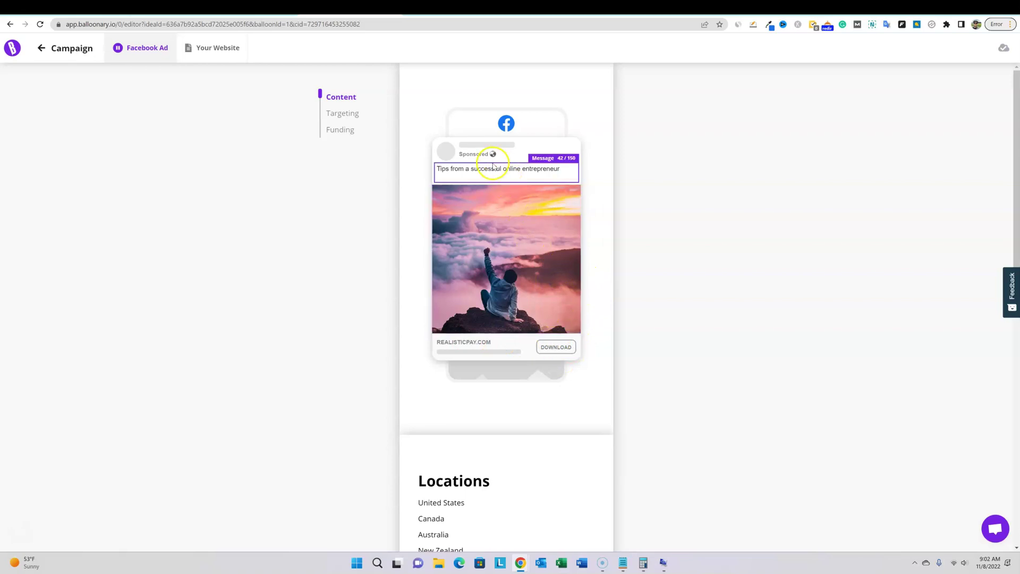
{"action": "scroll", "coordinate": [648, 281], "scroll_direction": "down", "scroll_amount": 5}
{"action": "scroll", "coordinate": [664, 271], "scroll_direction": "up", "scroll_amount": 5}
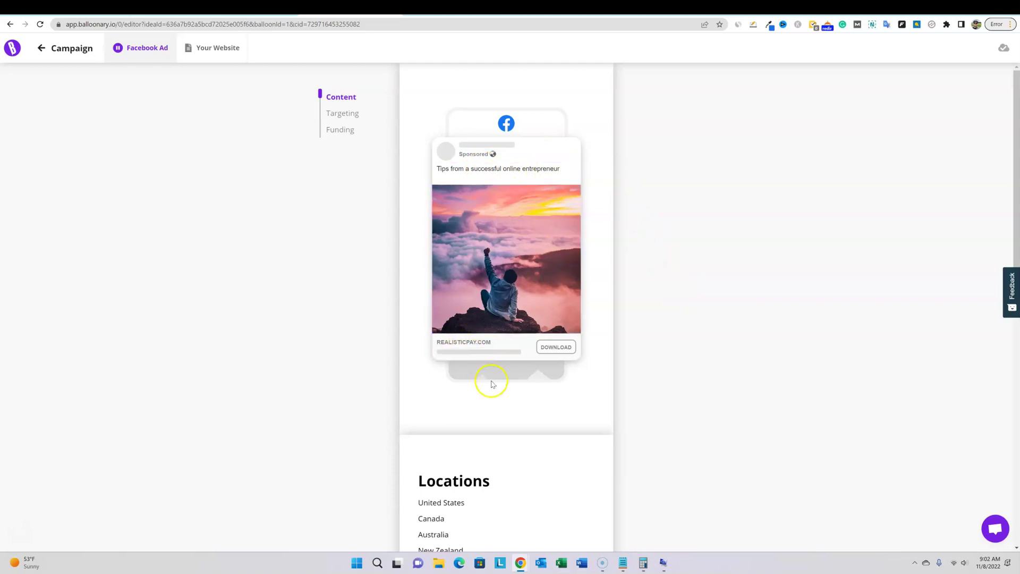
Set the headline to the AI suggestion 'How to make money online'.
{"action": "left_click", "coordinate": [460, 349]}
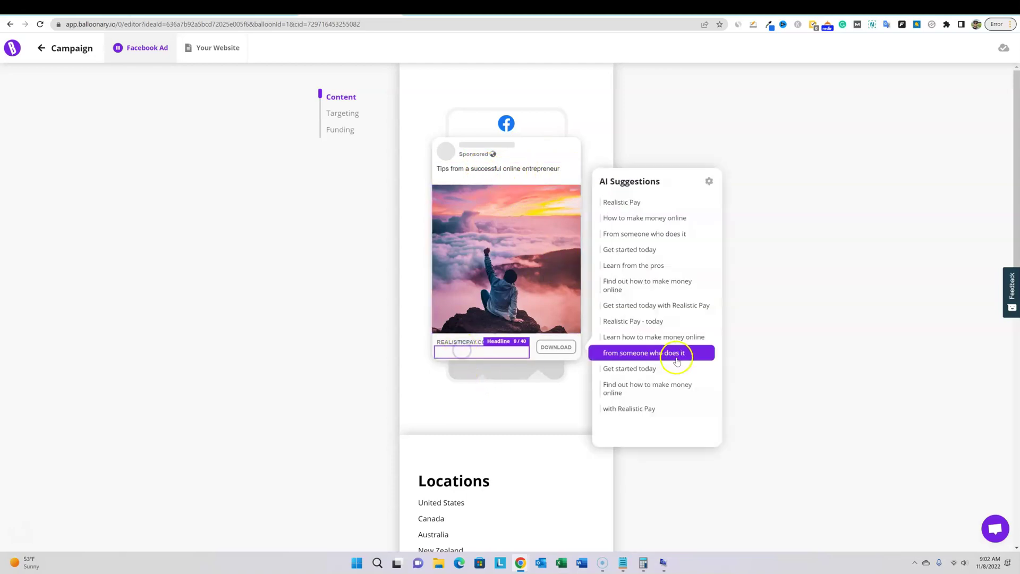
{"action": "left_click", "coordinate": [656, 219]}
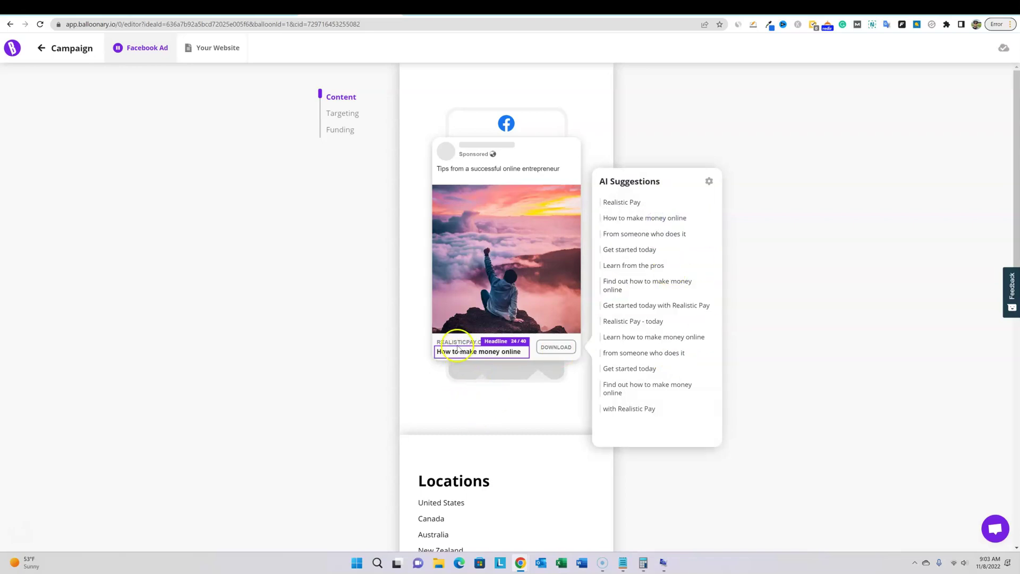
{"action": "left_click", "coordinate": [614, 348]}
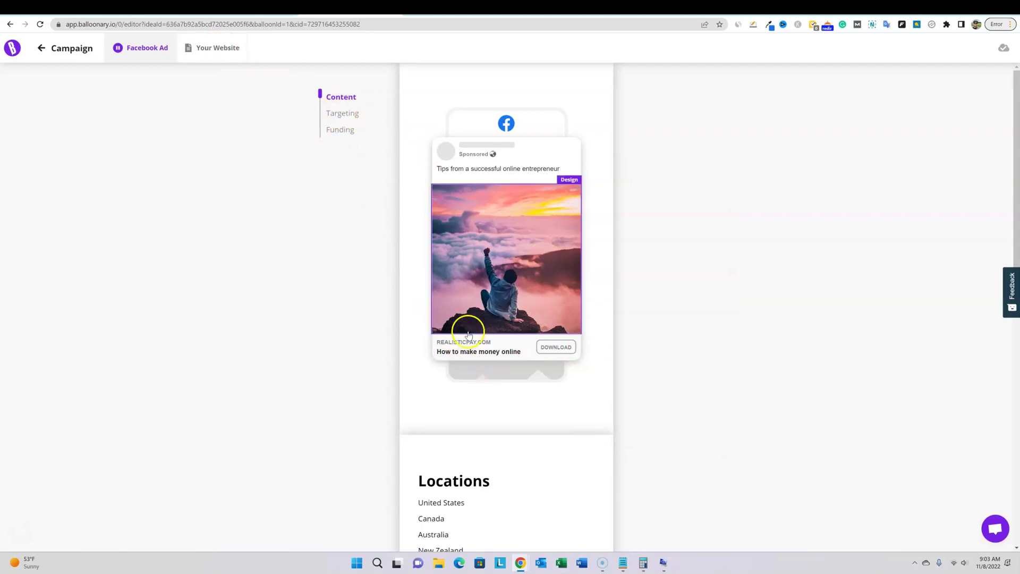
{"action": "scroll", "coordinate": [548, 457], "scroll_direction": "down", "scroll_amount": 15}
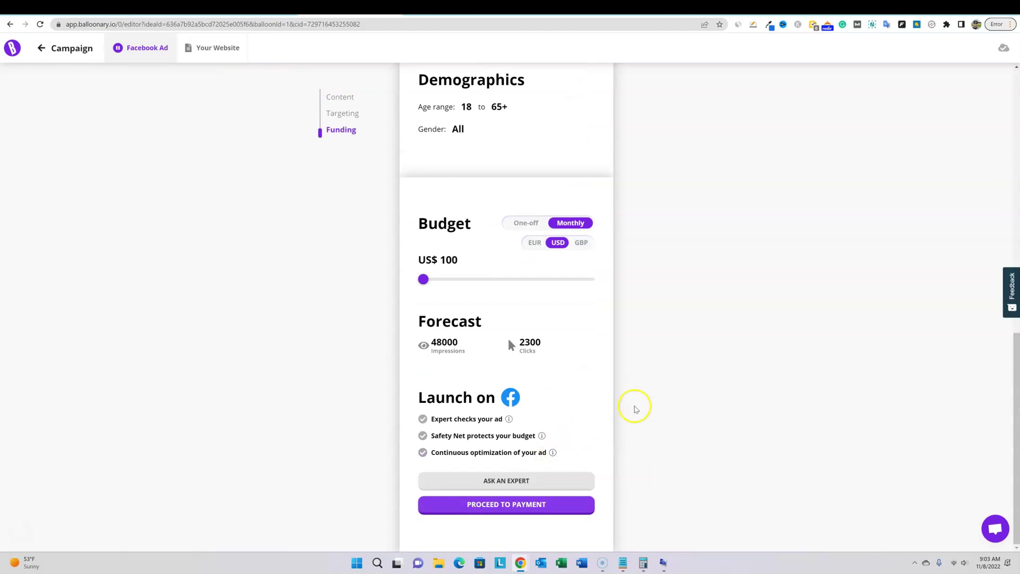
Proceed to payment and choose Balloonary's Facebook page for the ad.
{"action": "left_click", "coordinate": [529, 509]}
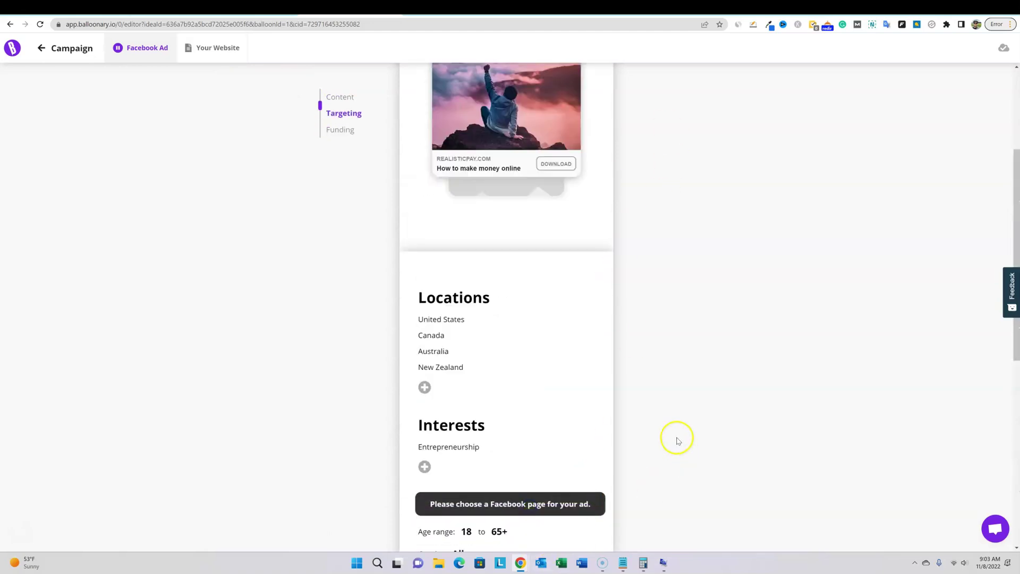
{"action": "left_click", "coordinate": [488, 153]}
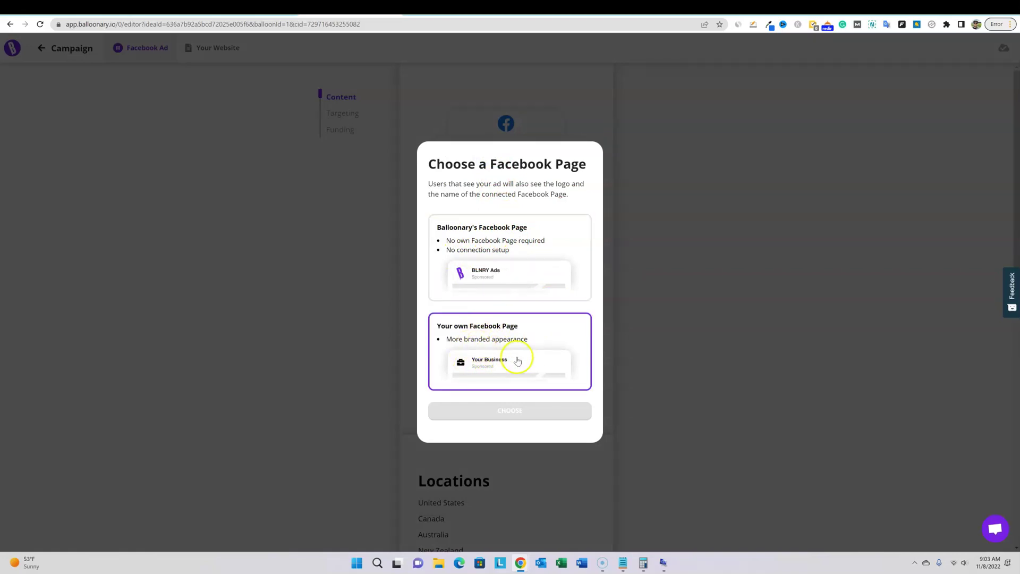
{"action": "left_click", "coordinate": [489, 257]}
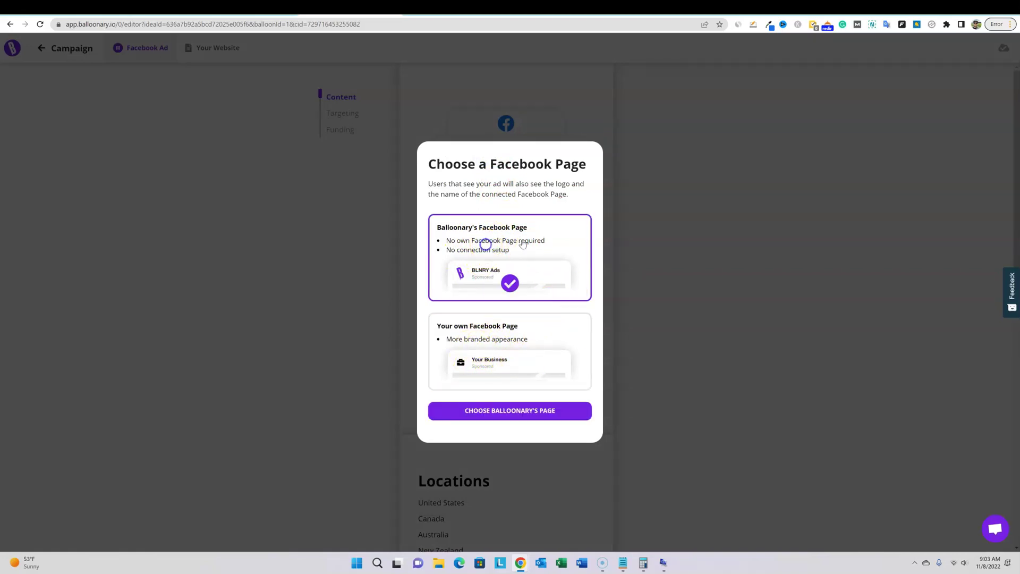
{"action": "left_click", "coordinate": [519, 410]}
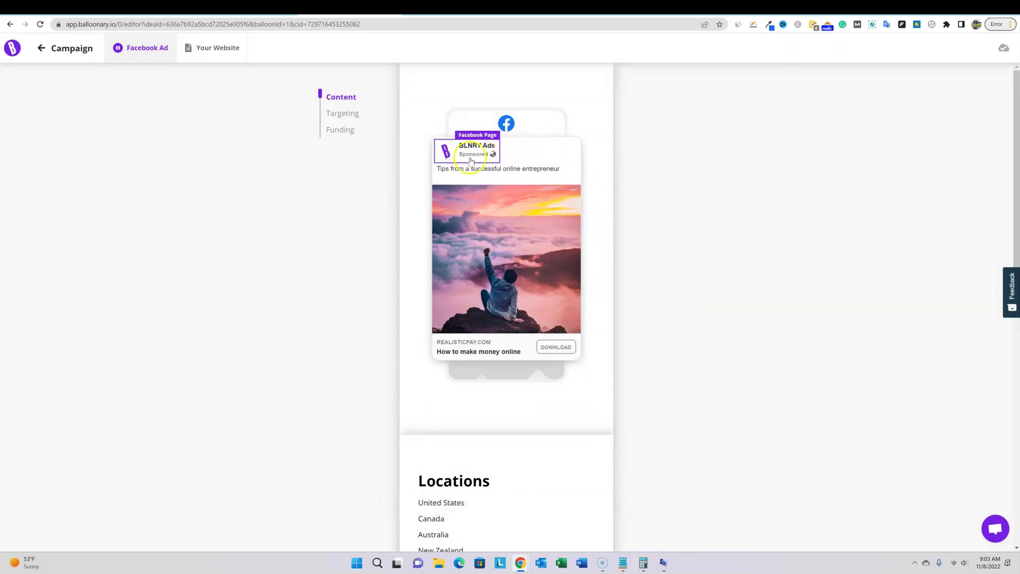
Reselect and confirm Balloonary's own Facebook page for the ad.
{"action": "left_click", "coordinate": [472, 154]}
{"action": "left_click", "coordinate": [504, 359]}
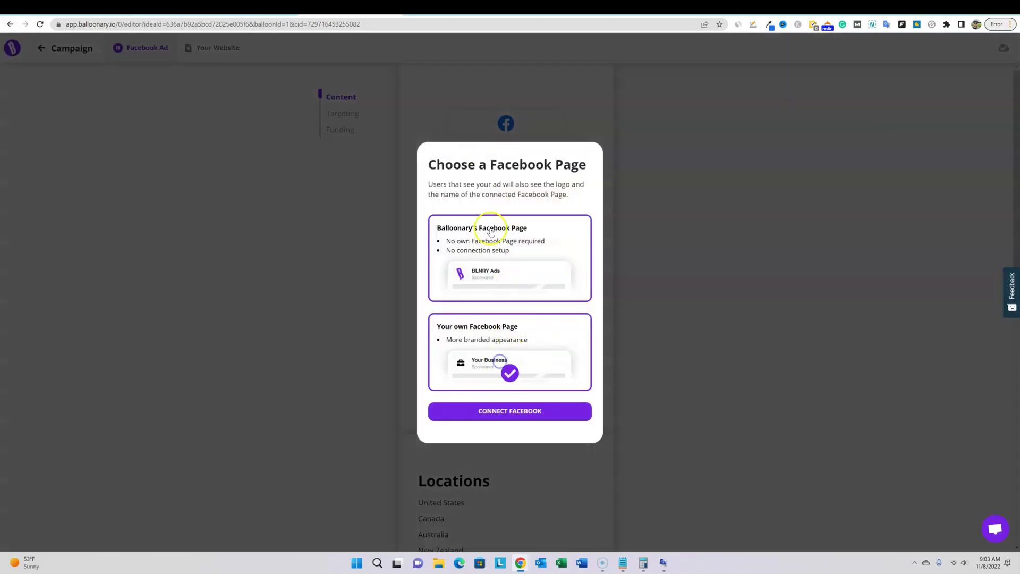
{"action": "left_click", "coordinate": [496, 267]}
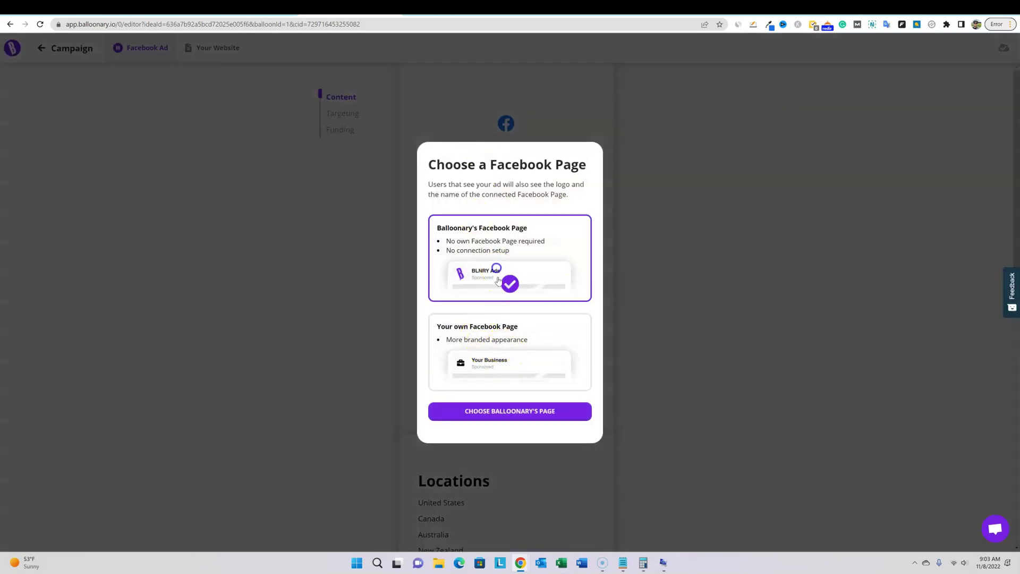
{"action": "left_click", "coordinate": [515, 412]}
Proceed to payment again, dismiss the ad account dialog, and switch to the AppSumo tab.
{"action": "scroll", "coordinate": [585, 351], "scroll_direction": "down", "scroll_amount": 10}
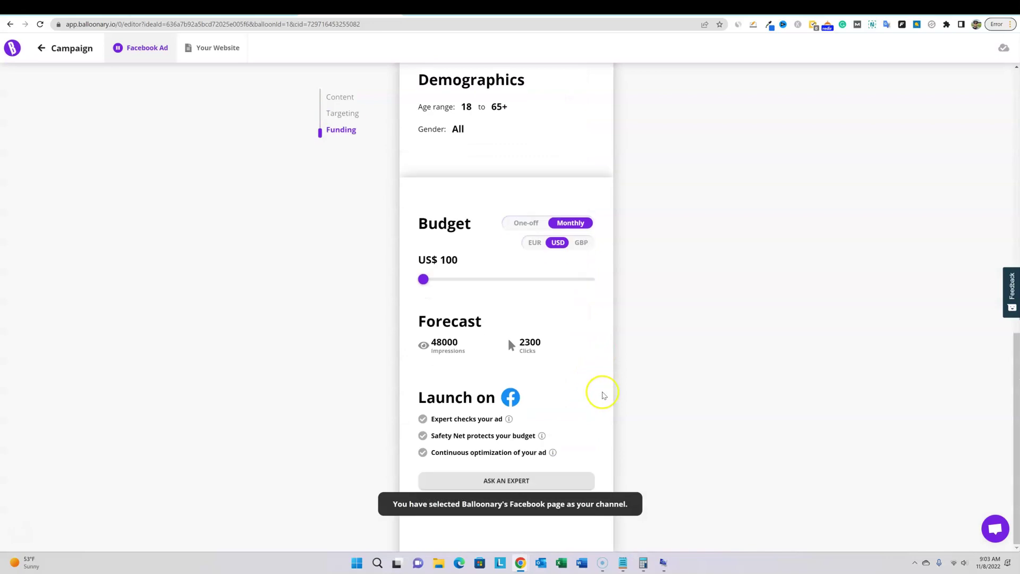
{"action": "left_click", "coordinate": [526, 502]}
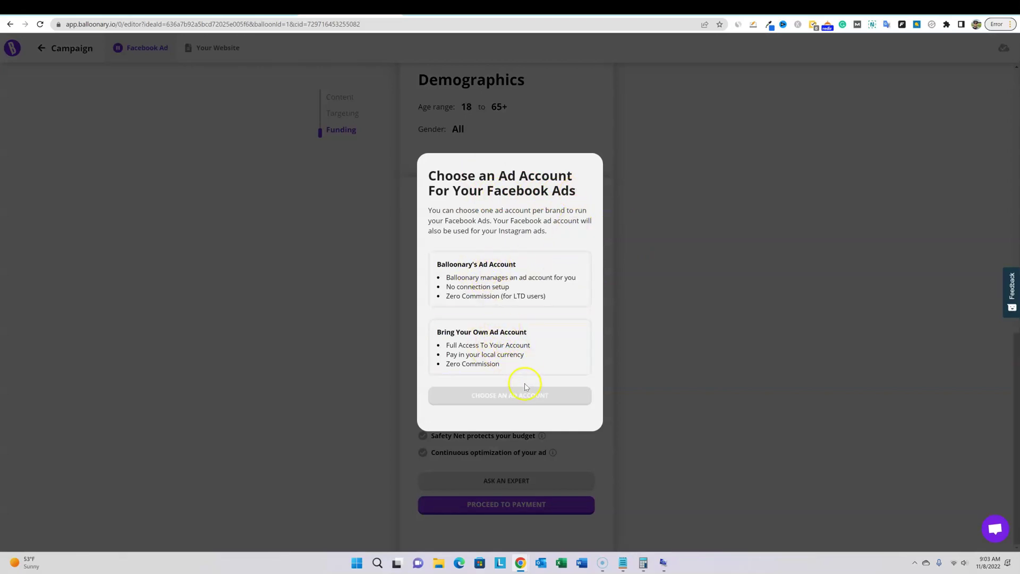
{"action": "left_click", "coordinate": [691, 236]}
{"action": "key", "text": "ctrl+Tab"}
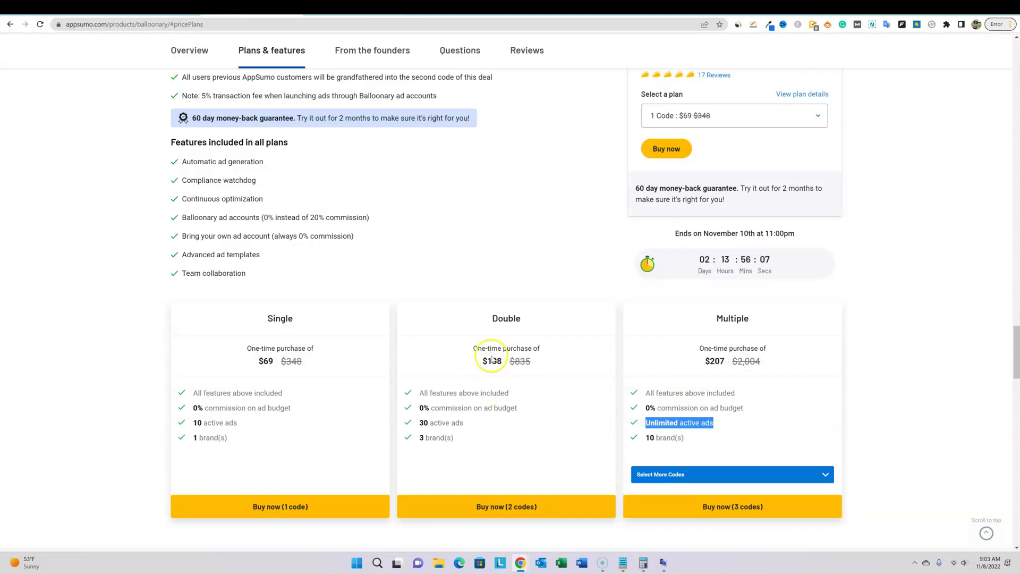
Clear the plans text selection and return to the top of the AppSumo Balloonary page.
{"action": "left_click", "coordinate": [583, 312]}
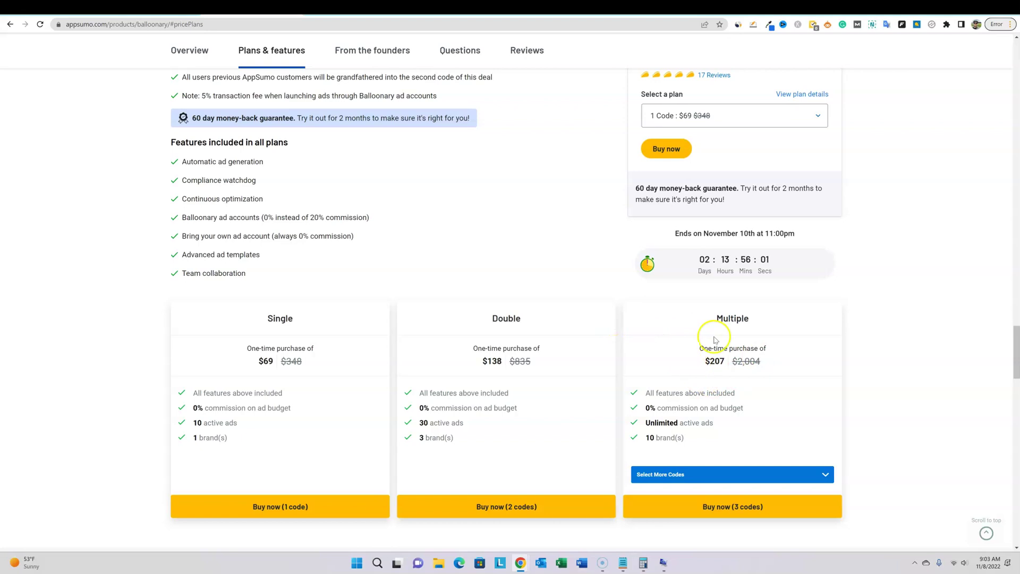
{"action": "scroll", "coordinate": [752, 379], "scroll_direction": "up", "scroll_amount": 1}
{"action": "scroll", "coordinate": [752, 379], "scroll_direction": "down", "scroll_amount": 1}
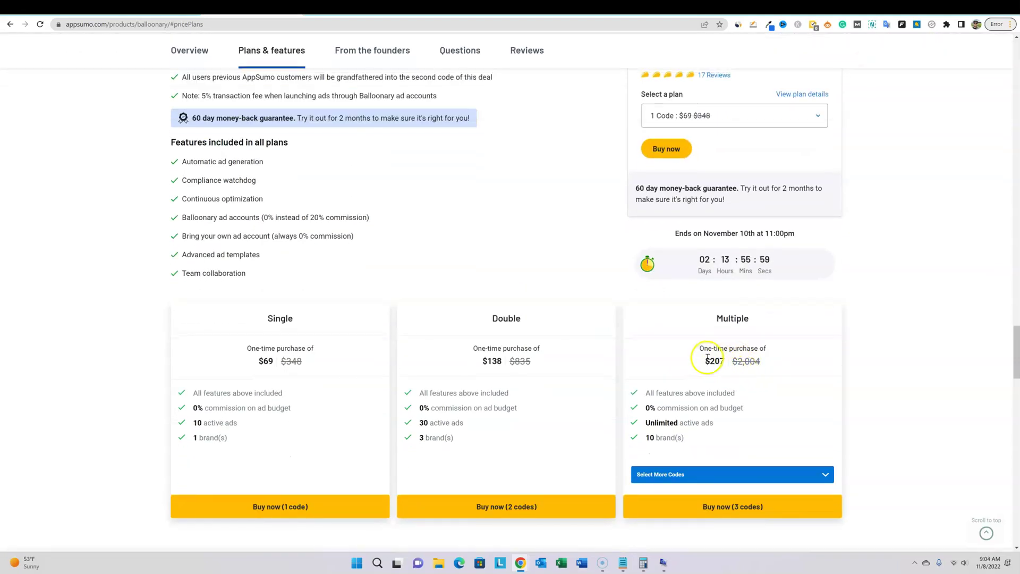
{"action": "scroll", "coordinate": [686, 282], "scroll_direction": "up", "scroll_amount": 6}
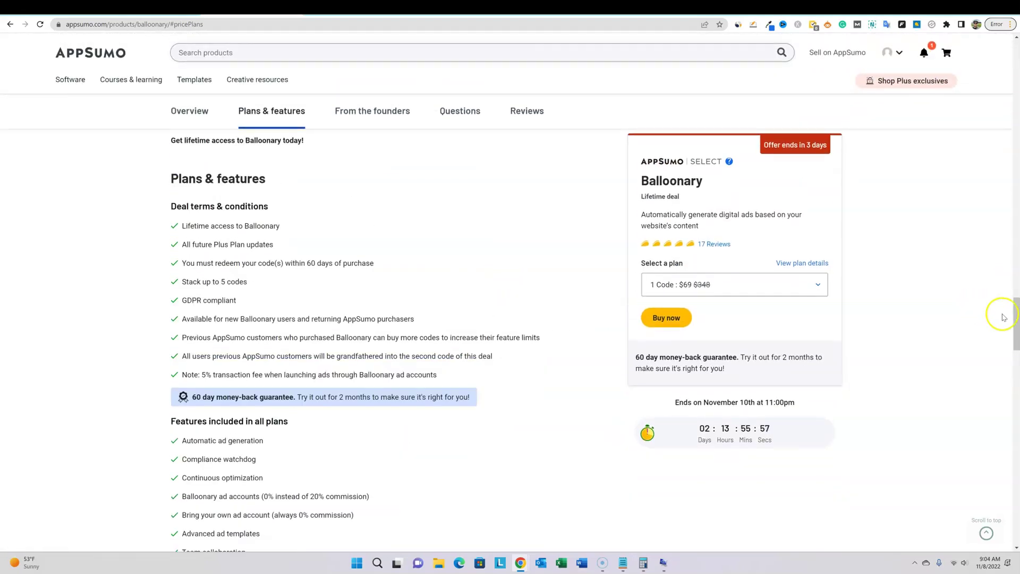
{"action": "left_click_drag", "start_coordinate": [1015, 322], "coordinate": [986, 64]}
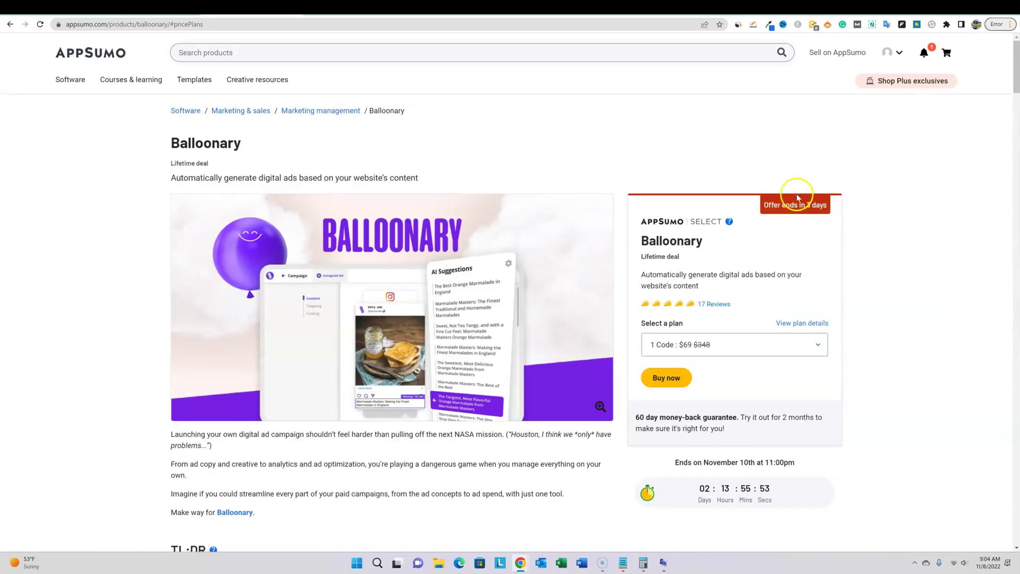
Highlight the product intro and the 'Offer ends in 3 days' badge, then clear the selections.
{"action": "left_click", "coordinate": [893, 179]}
{"action": "left_click", "coordinate": [832, 151]}
{"action": "left_click", "coordinate": [857, 205]}
{"action": "left_click_drag", "start_coordinate": [857, 205], "coordinate": [618, 144]}
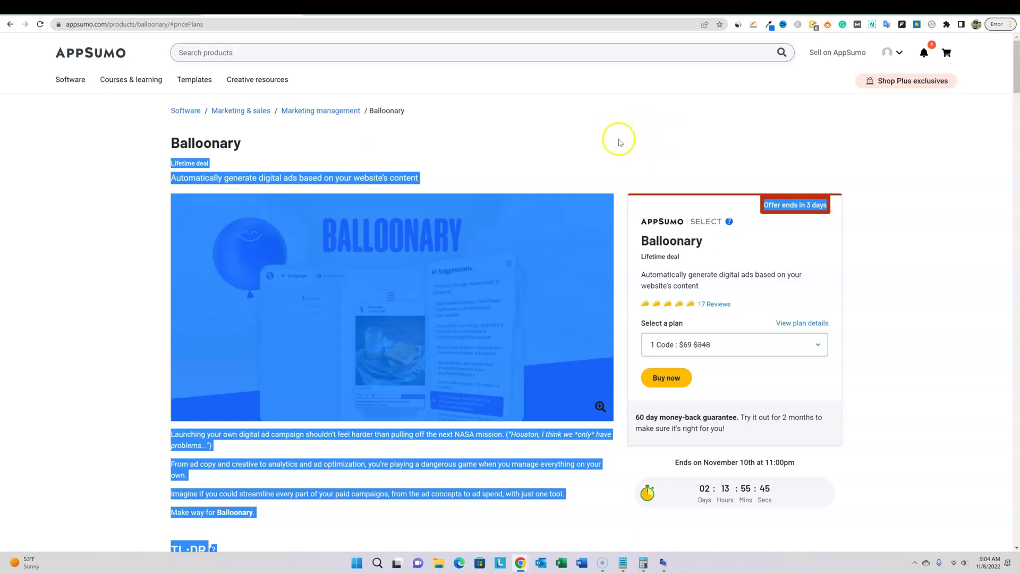
{"action": "left_click", "coordinate": [644, 110]}
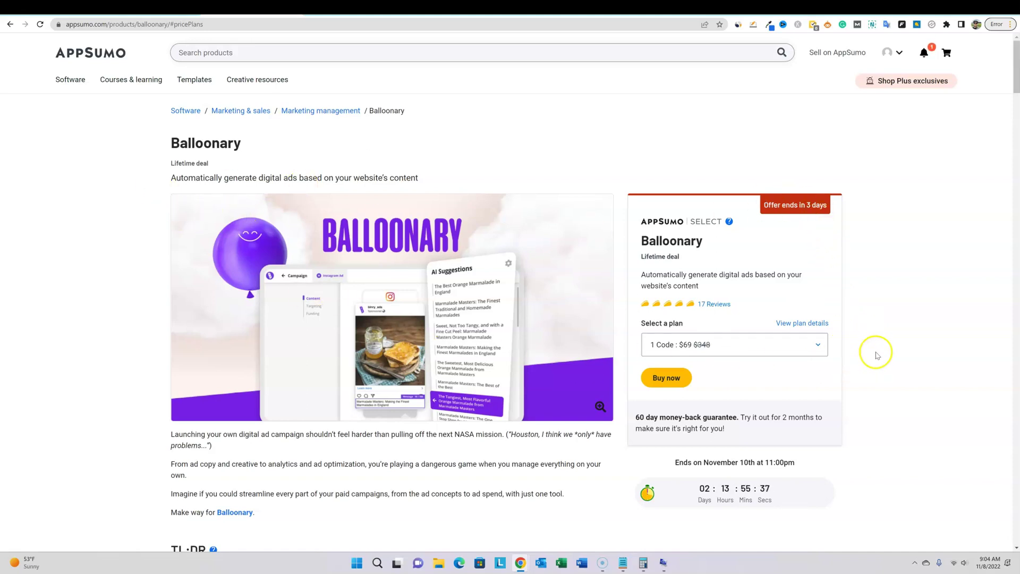
{"action": "left_click_drag", "start_coordinate": [829, 208], "coordinate": [749, 194]}
{"action": "left_click", "coordinate": [792, 146]}
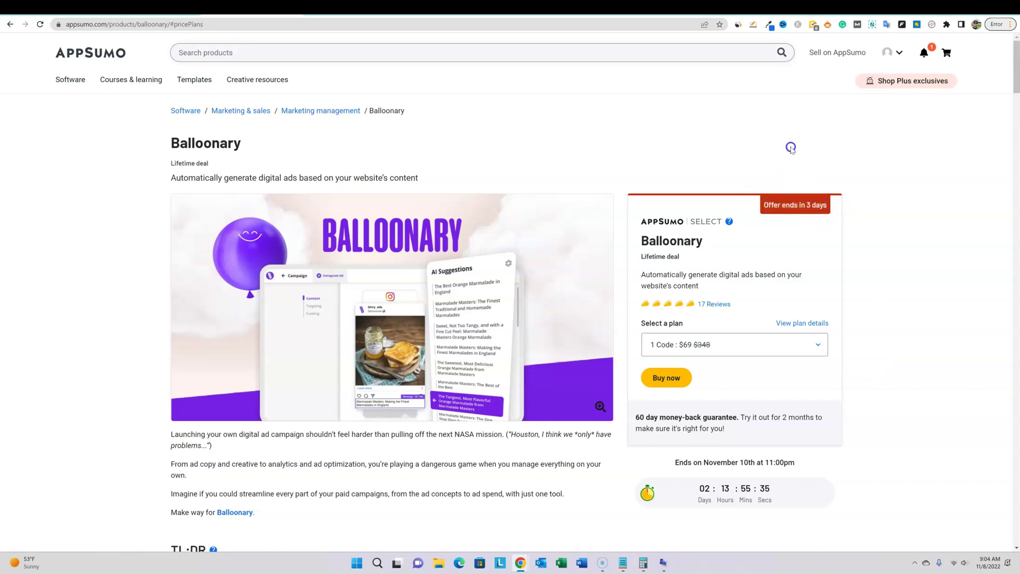